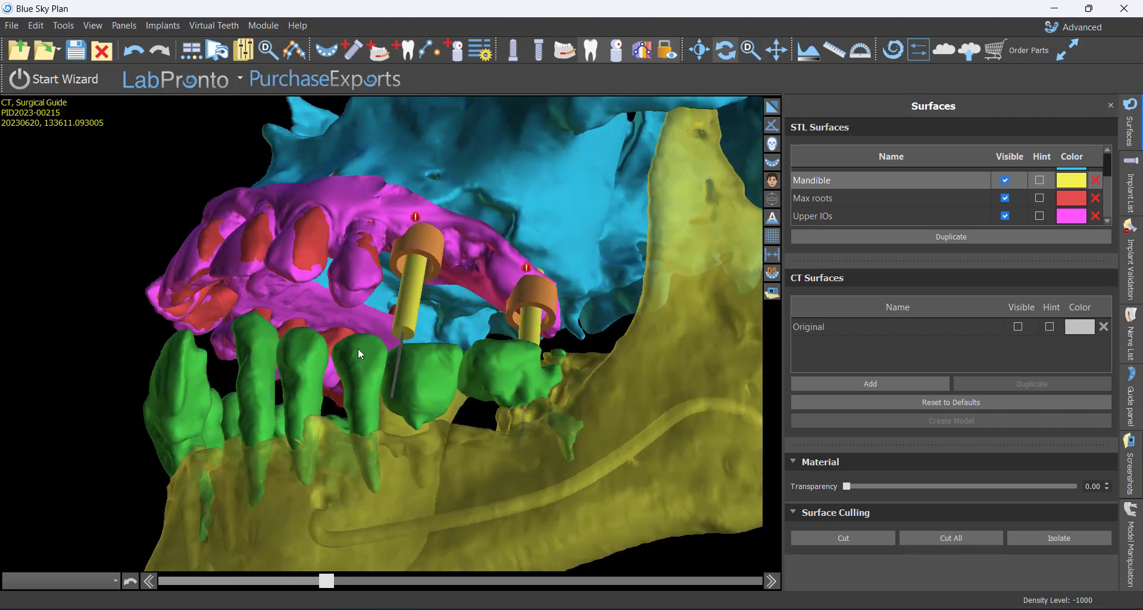
# Step: Lock both IJH5010 implants (IDs 17 and 18) in the implant list
pyautogui.click(430, 229)
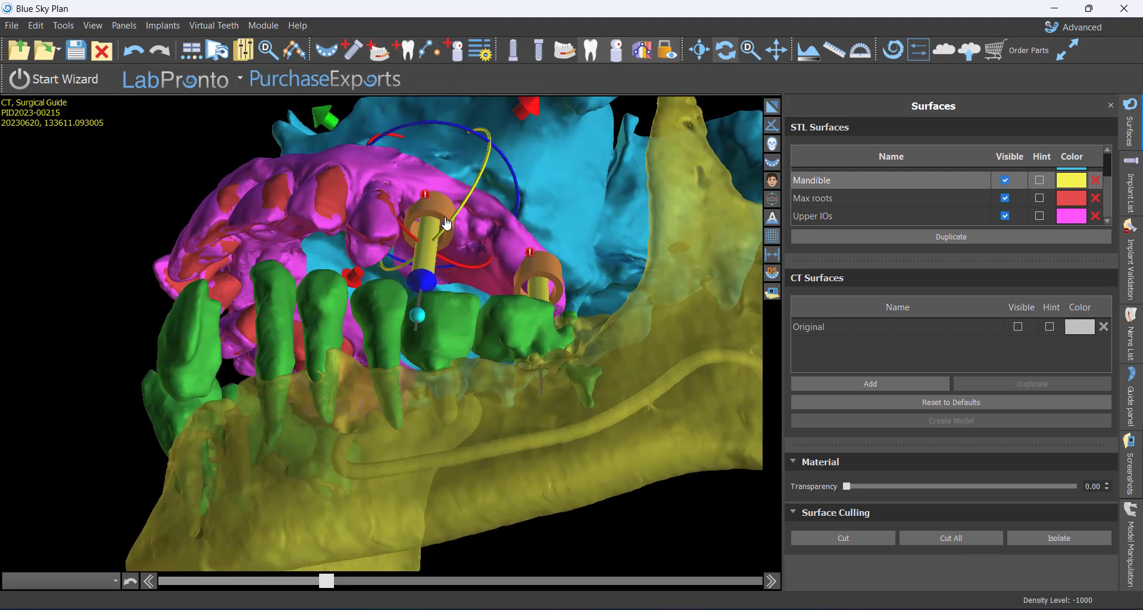
pyautogui.click(1140, 188)
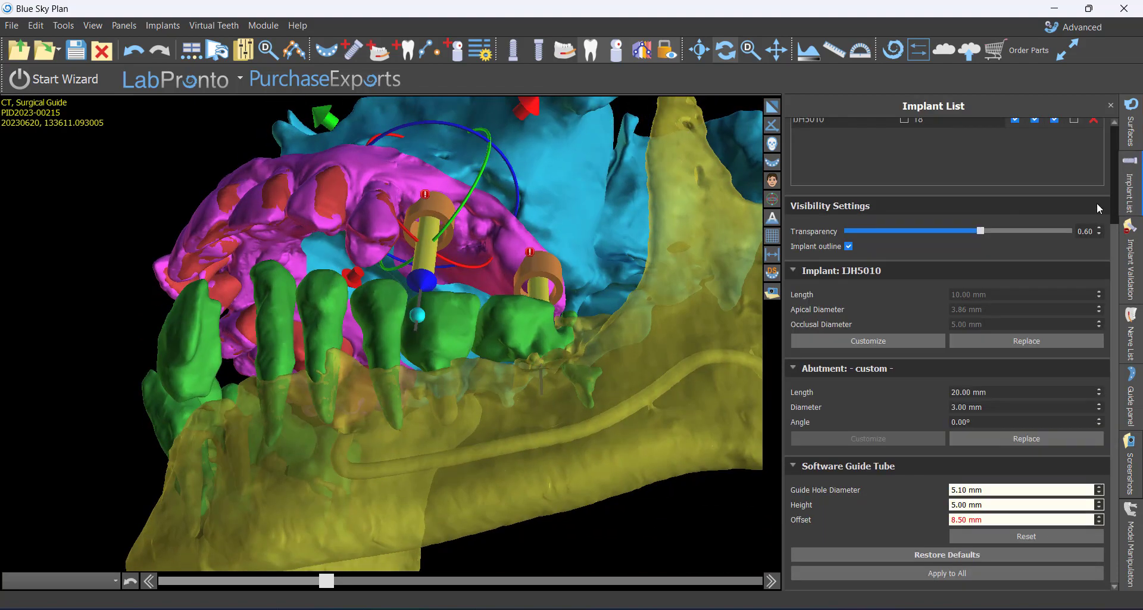
pyautogui.scroll(2, 1089, 165)
pyautogui.click(1074, 151)
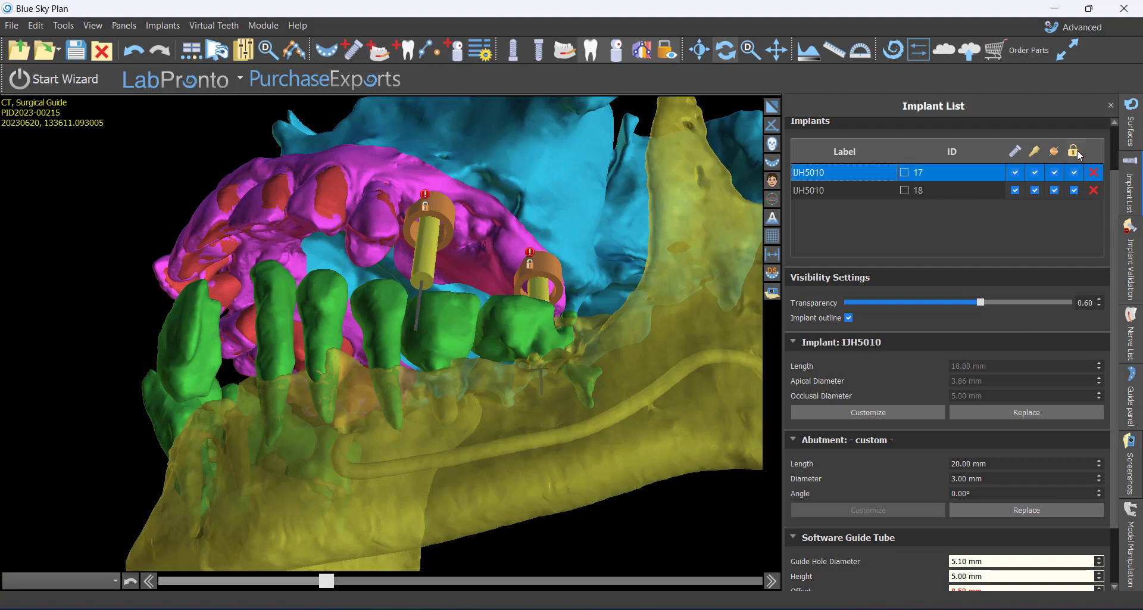
# Step: Examine how the two implants and their guide tubes sit relative to the upper scan, maxilla and opposing teeth from several angles
pyautogui.moveTo(669, 251); pyautogui.dragTo(396, 471)
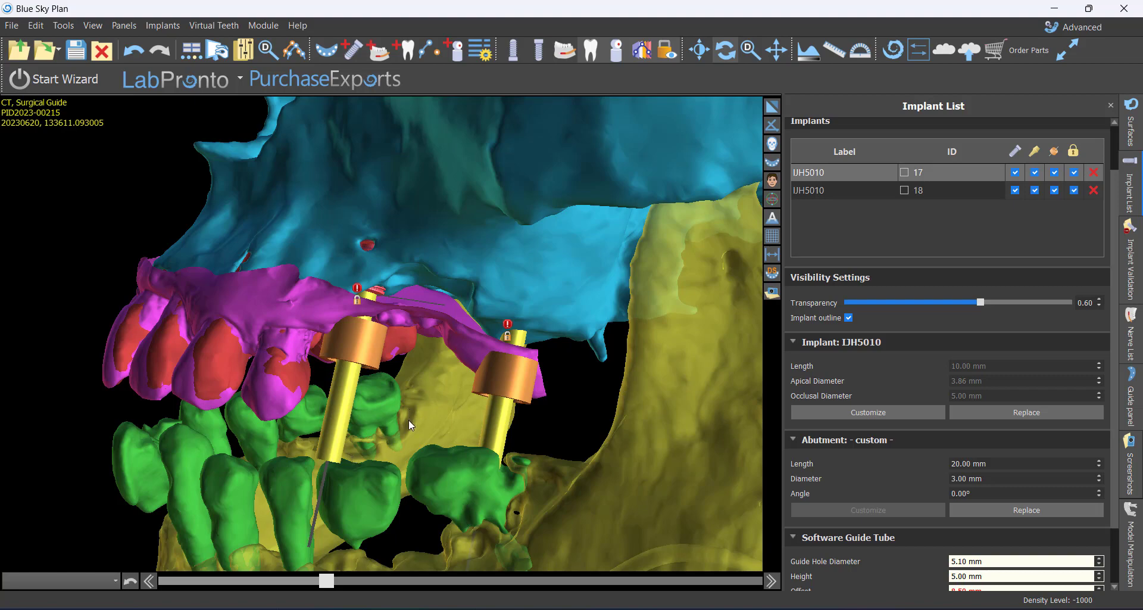
pyautogui.moveTo(409, 424); pyautogui.dragTo(291, 376)
pyautogui.moveTo(520, 427); pyautogui.dragTo(479, 428)
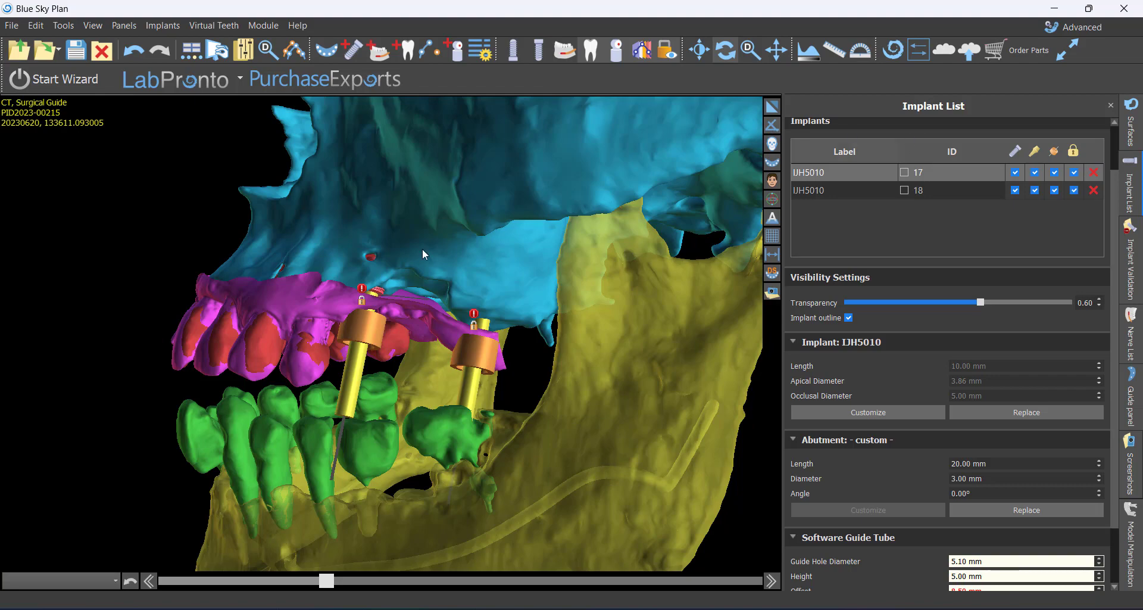
pyautogui.scroll(-5, 423, 248)
pyautogui.moveTo(173, 340); pyautogui.dragTo(549, 335)
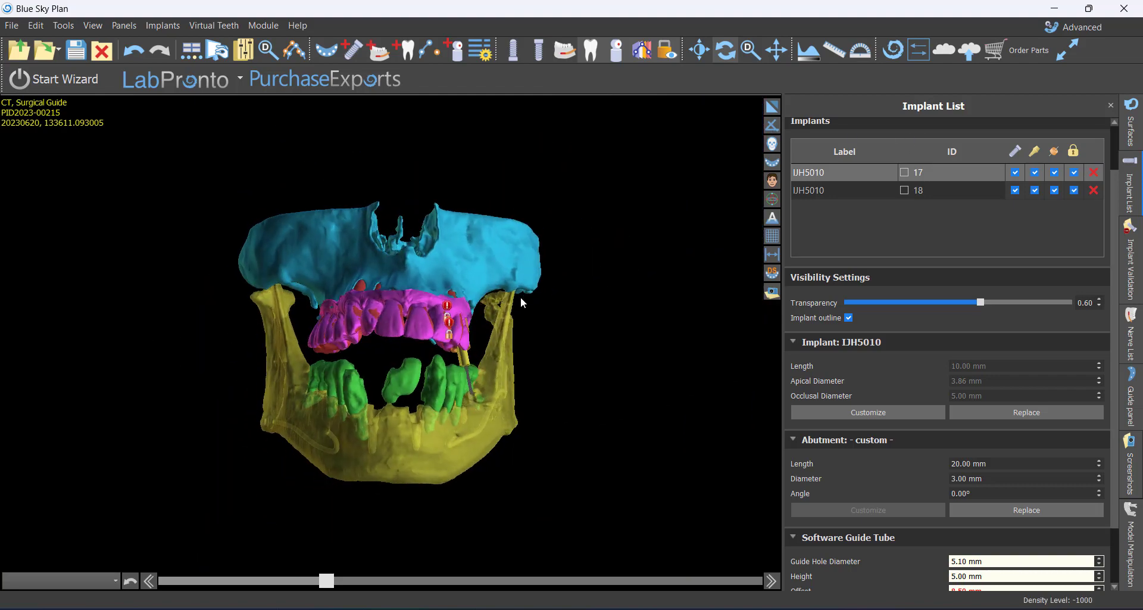
pyautogui.scroll(5, 413, 329)
pyautogui.moveTo(413, 330); pyautogui.dragTo(341, 255)
pyautogui.moveTo(362, 433); pyautogui.dragTo(362, 231)
pyautogui.moveTo(430, 437); pyautogui.dragTo(351, 305)
pyautogui.moveTo(407, 397); pyautogui.dragTo(475, 322)
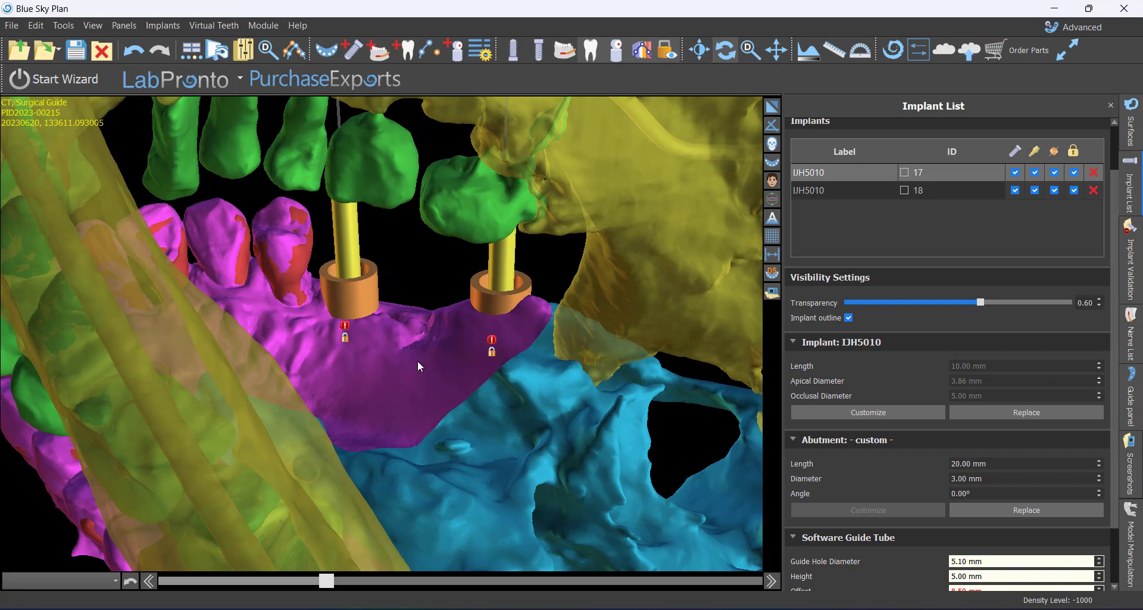
pyautogui.moveTo(417, 360); pyautogui.dragTo(387, 376)
pyautogui.scroll(3, 434, 309)
pyautogui.moveTo(435, 309); pyautogui.dragTo(538, 316)
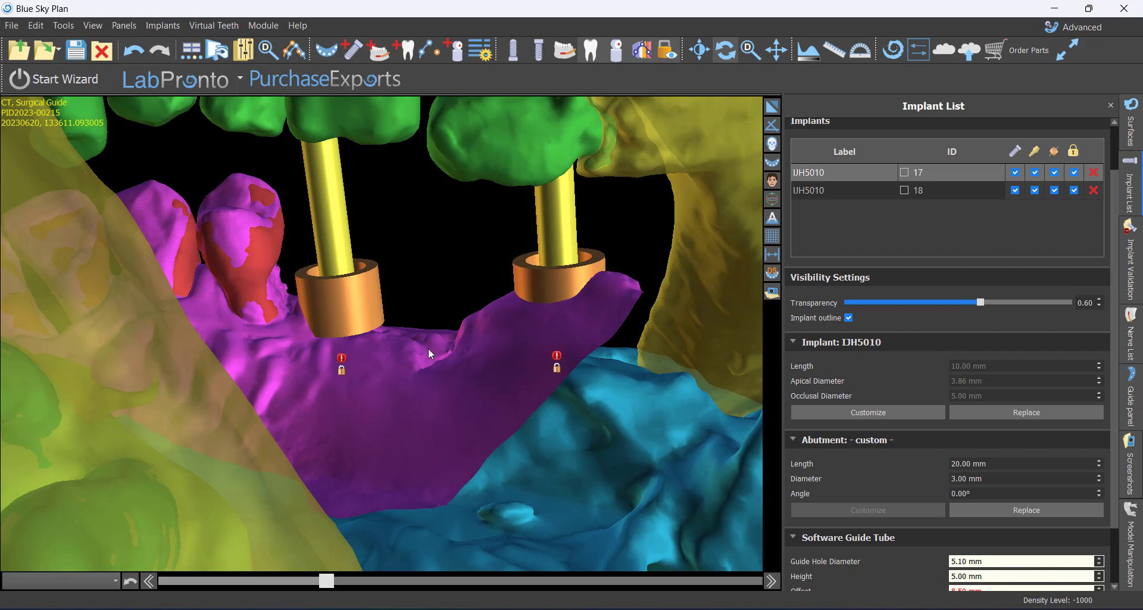
pyautogui.moveTo(518, 321); pyautogui.dragTo(416, 388)
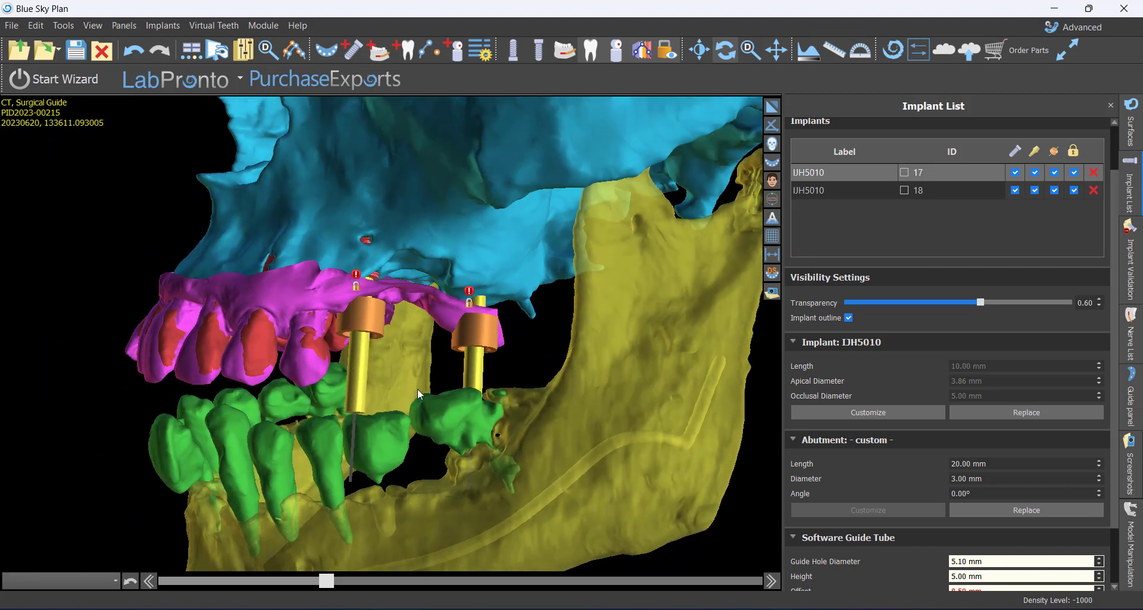
# Step: Hide the Mandible and Mand roots surfaces
pyautogui.click(1131, 131)
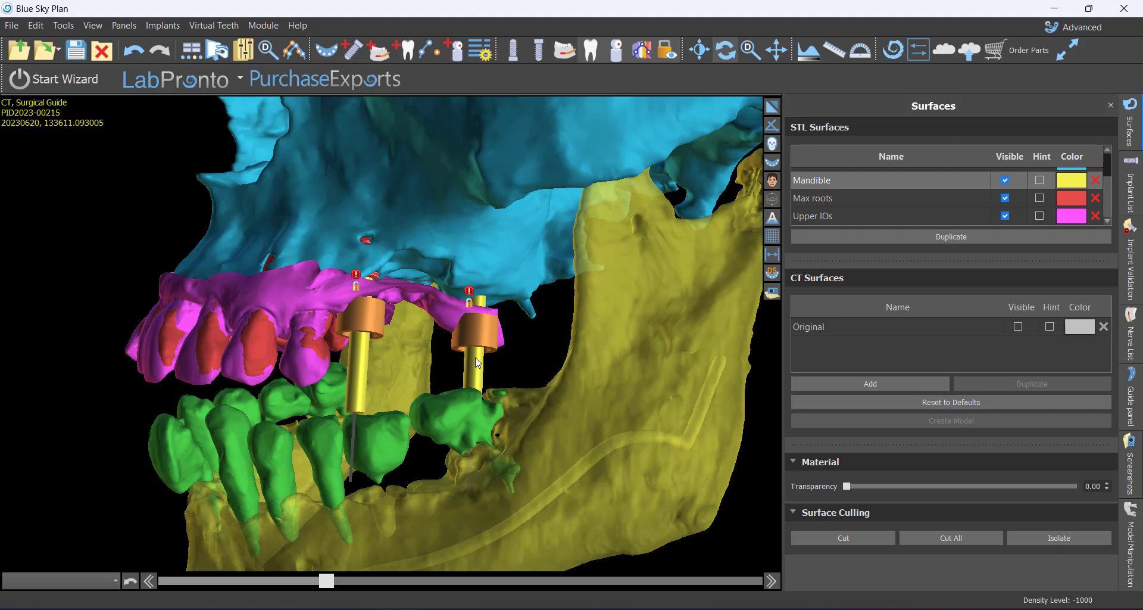
pyautogui.scroll(-5, 476, 369)
pyautogui.moveTo(475, 376); pyautogui.dragTo(382, 428)
pyautogui.scroll(5, 382, 428)
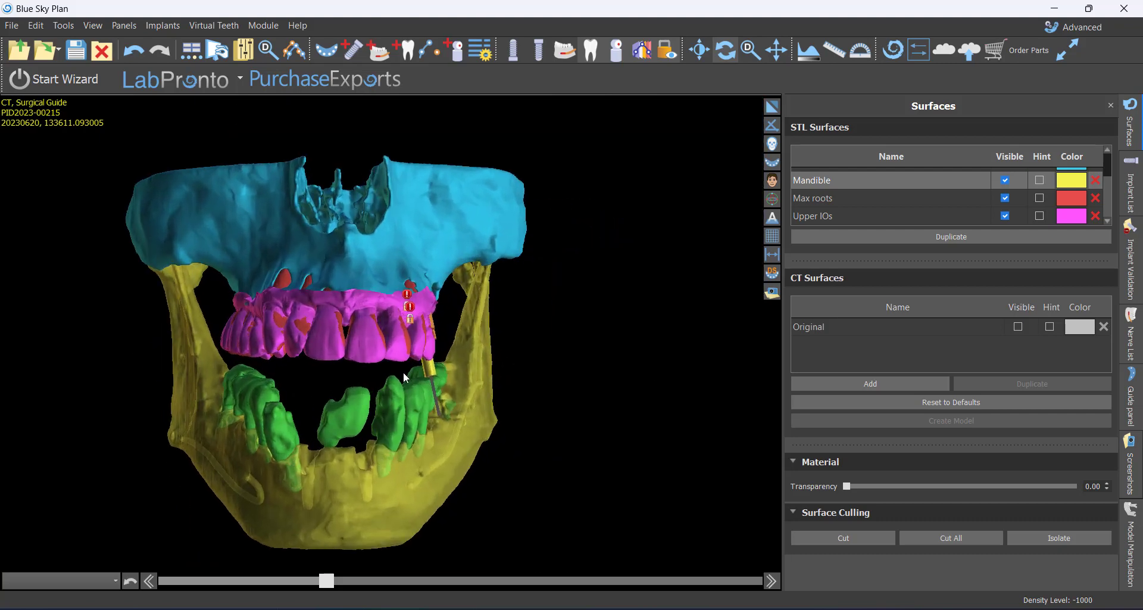
pyautogui.scroll(-4, 402, 413)
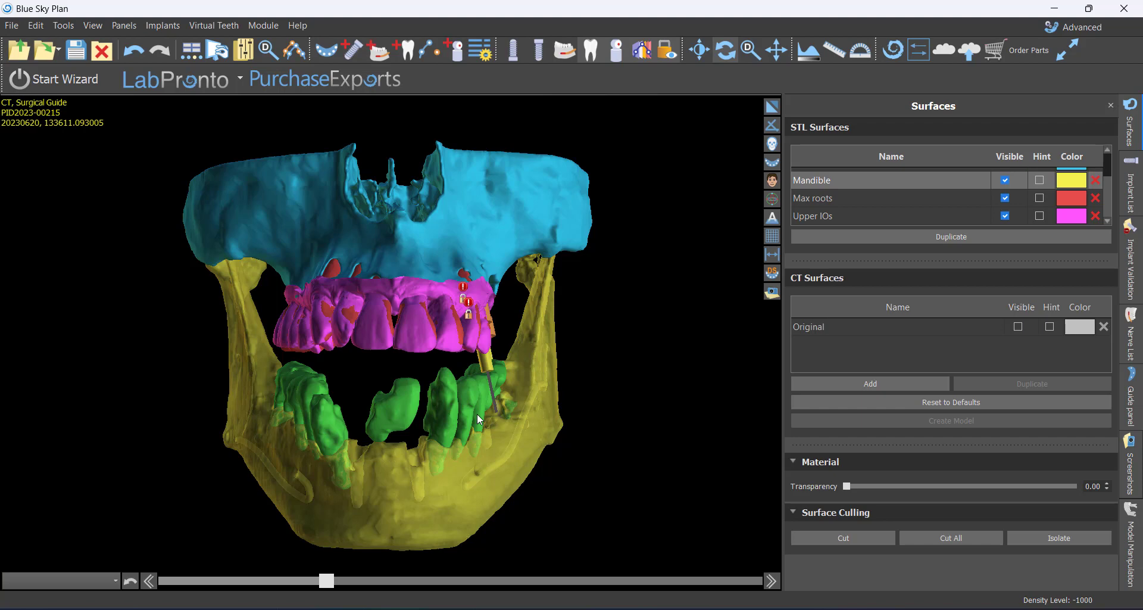
pyautogui.click(1004, 180)
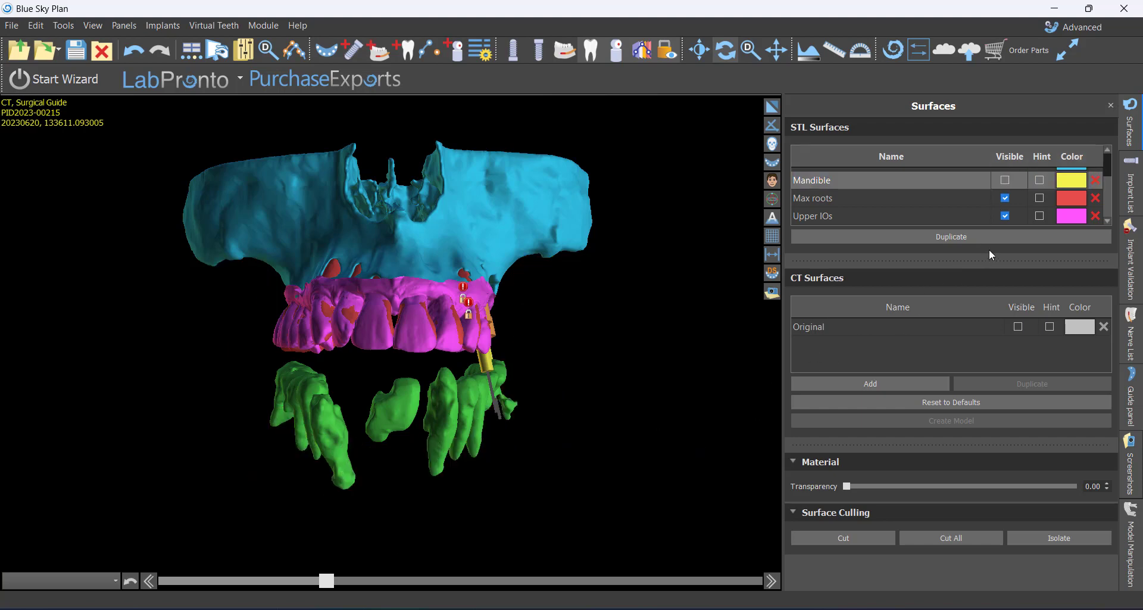
pyautogui.scroll(2, 1010, 216)
pyautogui.click(1005, 176)
# Step: Hide the Max roots surface
pyautogui.moveTo(685, 321); pyautogui.dragTo(363, 448)
pyautogui.scroll(5, 453, 464)
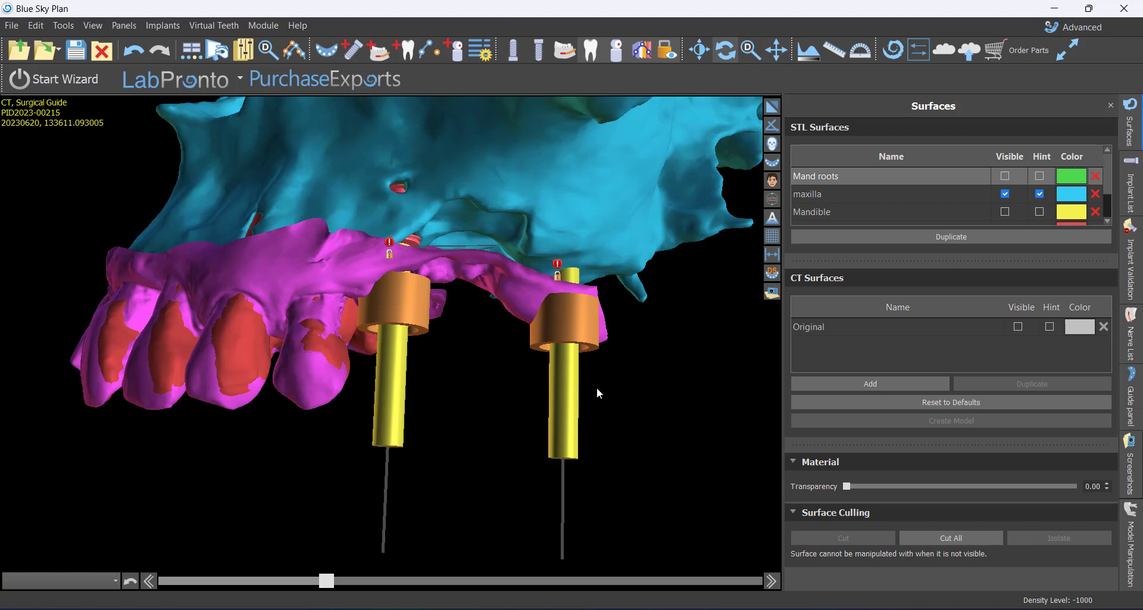
pyautogui.moveTo(597, 390); pyautogui.dragTo(505, 427)
pyautogui.scroll(-4, 505, 425)
pyautogui.moveTo(449, 488); pyautogui.dragTo(459, 78)
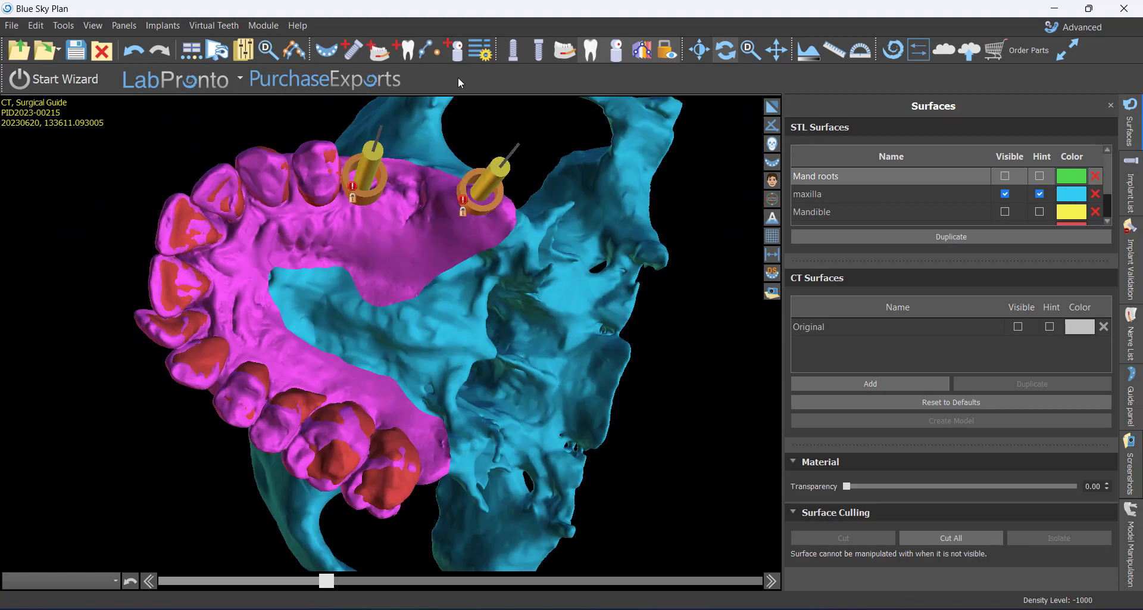
pyautogui.moveTo(583, 335); pyautogui.dragTo(808, 380)
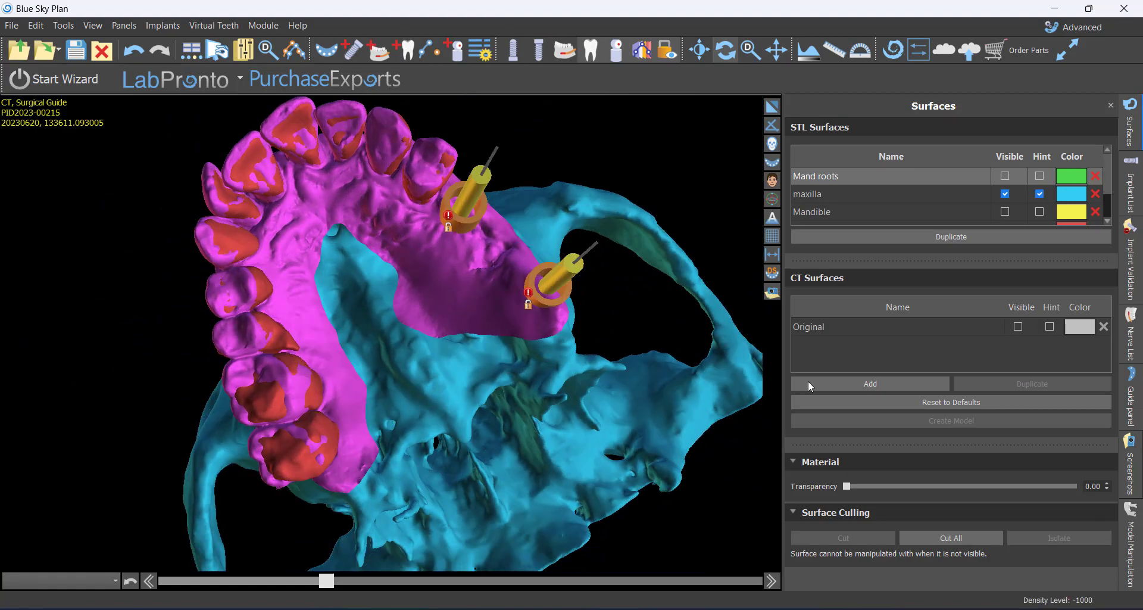
pyautogui.scroll(-1, 1024, 199)
pyautogui.click(1005, 198)
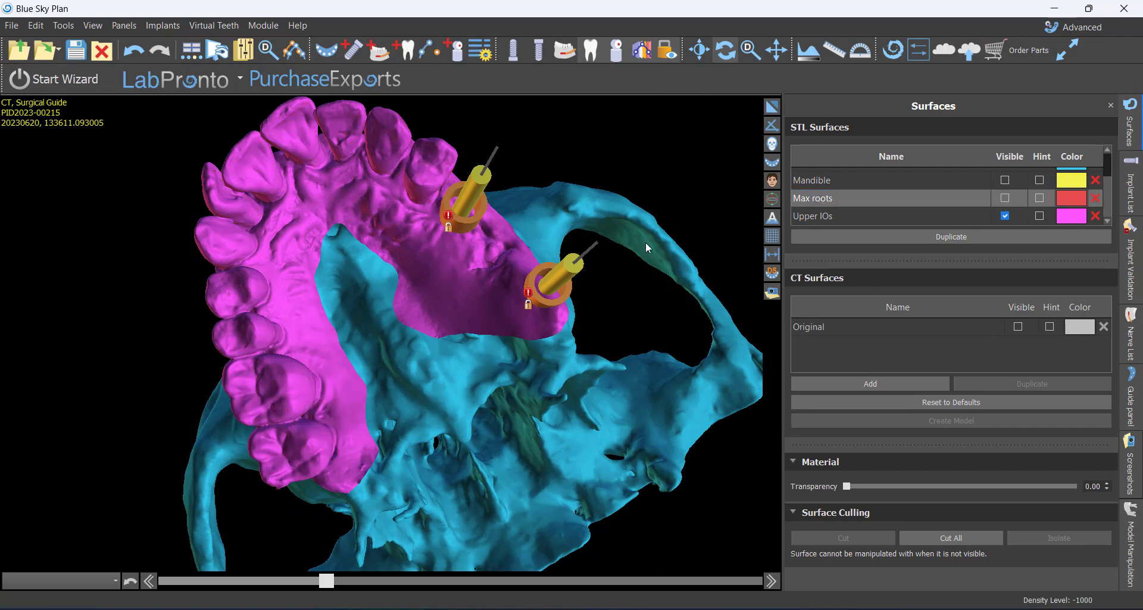
# Step: Hide the maxilla surface
pyautogui.scroll(-3, 656, 434)
pyautogui.moveTo(656, 433); pyautogui.dragTo(448, 468)
pyautogui.scroll(5, 459, 397)
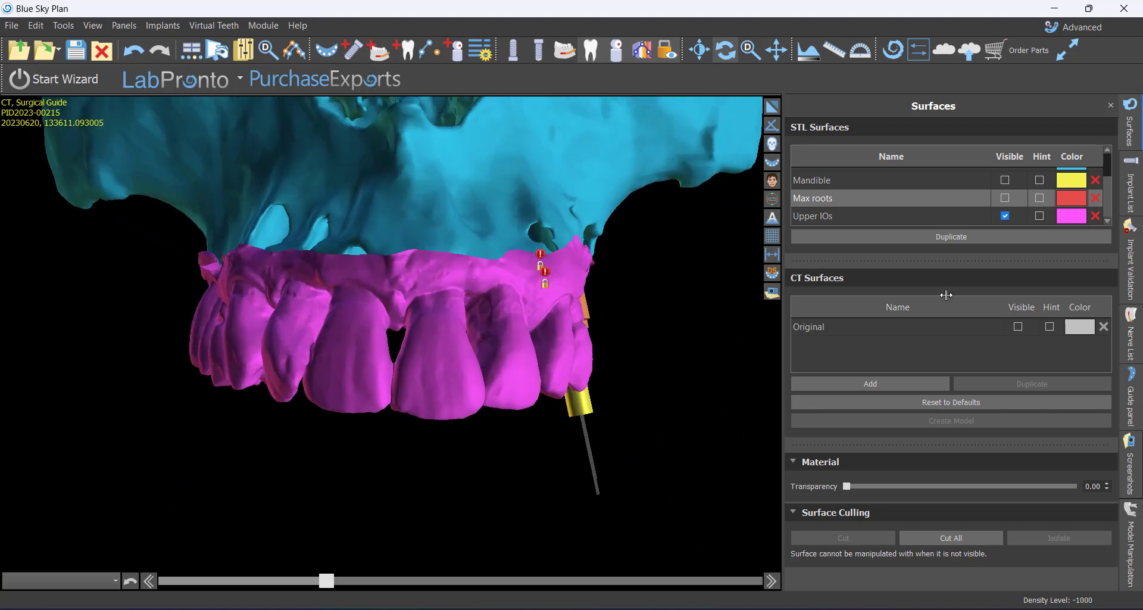
pyautogui.scroll(1, 1006, 181)
pyautogui.click(1005, 194)
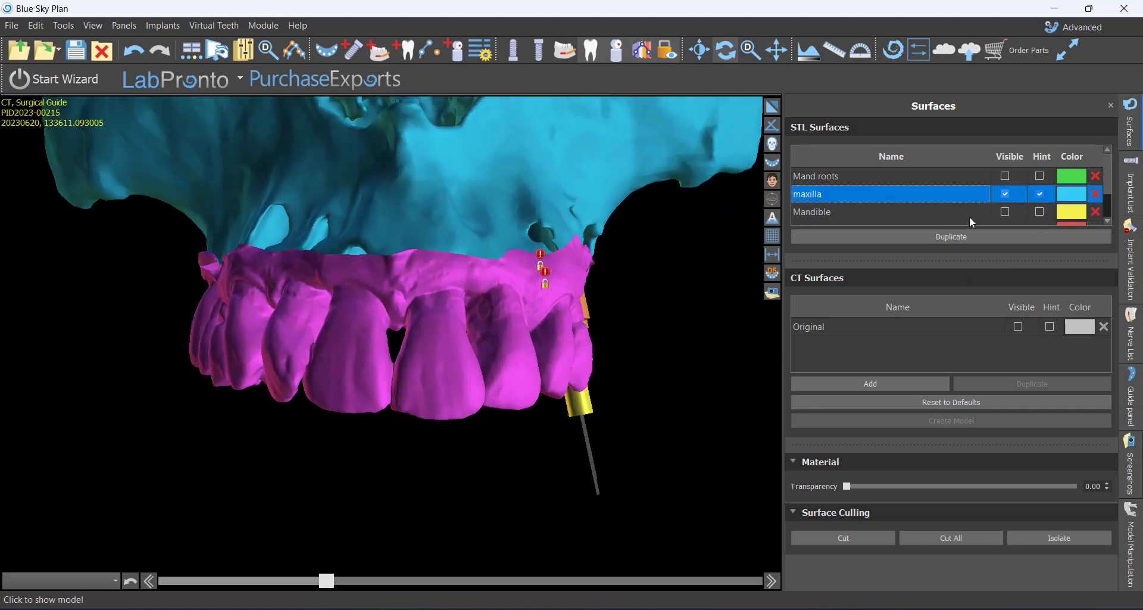
# Step: Create a closed stone model from the Upper IOs maxilla scan
pyautogui.moveTo(677, 256); pyautogui.dragTo(357, 286)
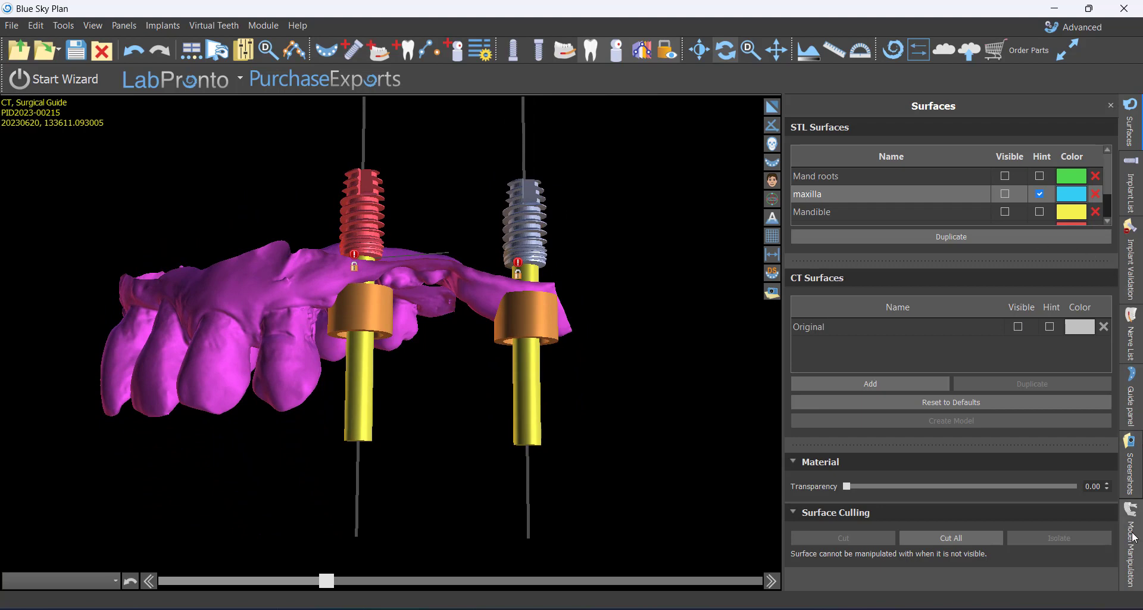
pyautogui.click(1134, 558)
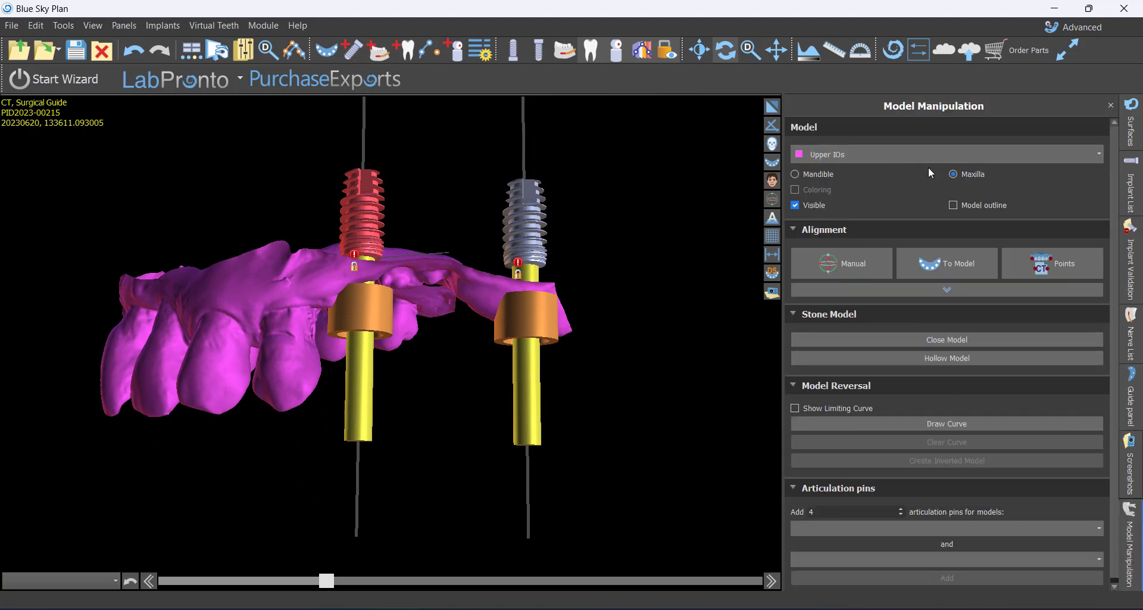
pyautogui.click(930, 338)
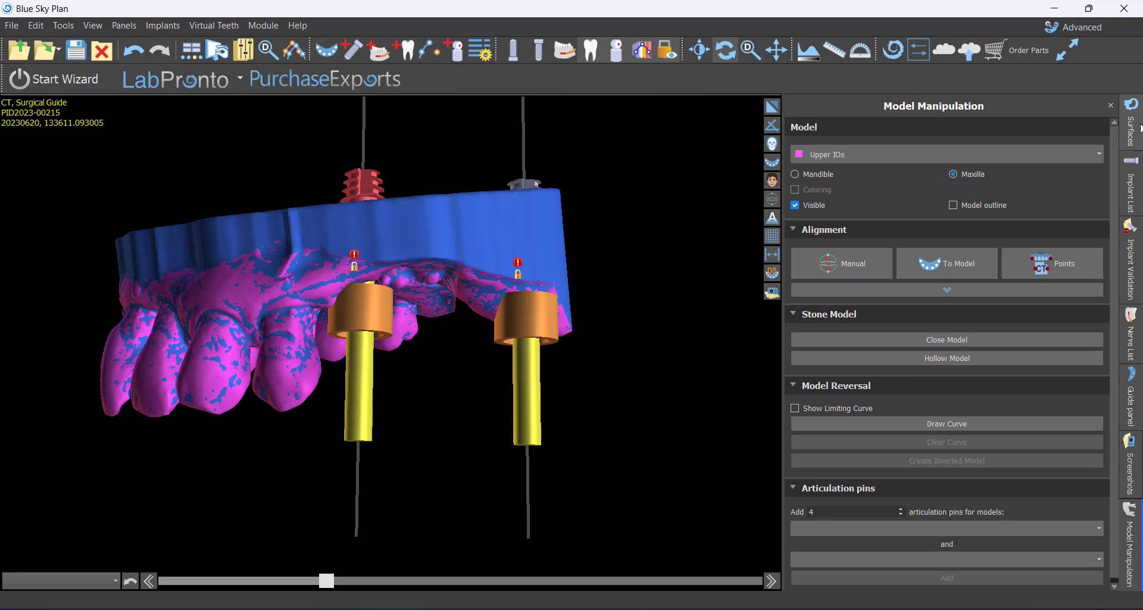
# Step: Hide the Upper IOs surface, keeping the stone model displayed
pyautogui.click(1130, 126)
pyautogui.scroll(-1, 1021, 201)
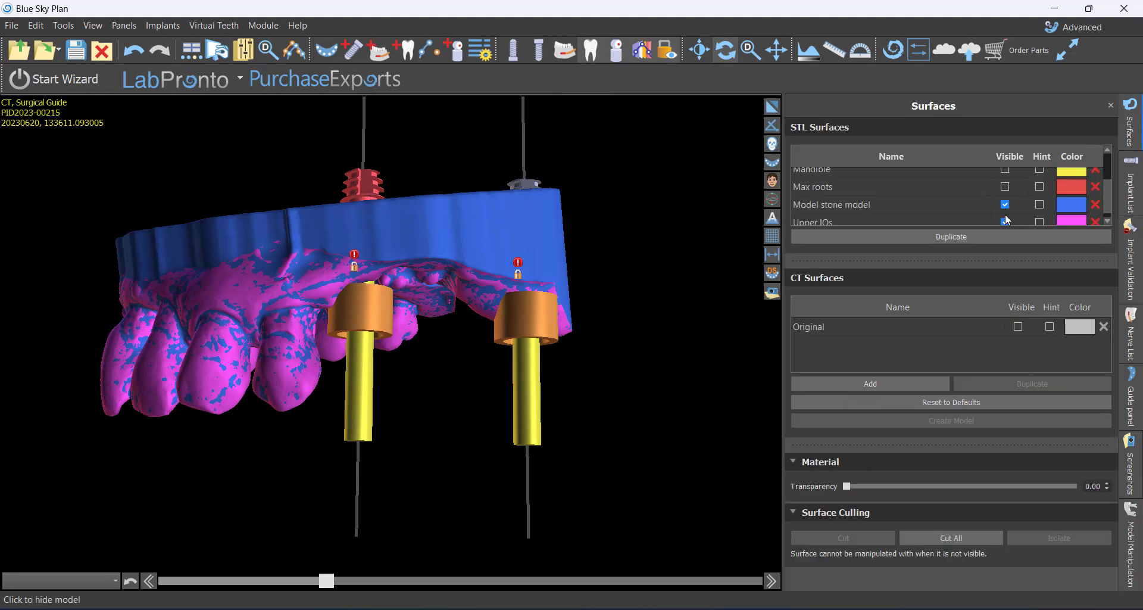
pyautogui.click(1005, 223)
# Step: Cut away the toothless posterior section of the stone model around both implants, just behind the last tooth on that side
pyautogui.moveTo(465, 478); pyautogui.dragTo(362, 456)
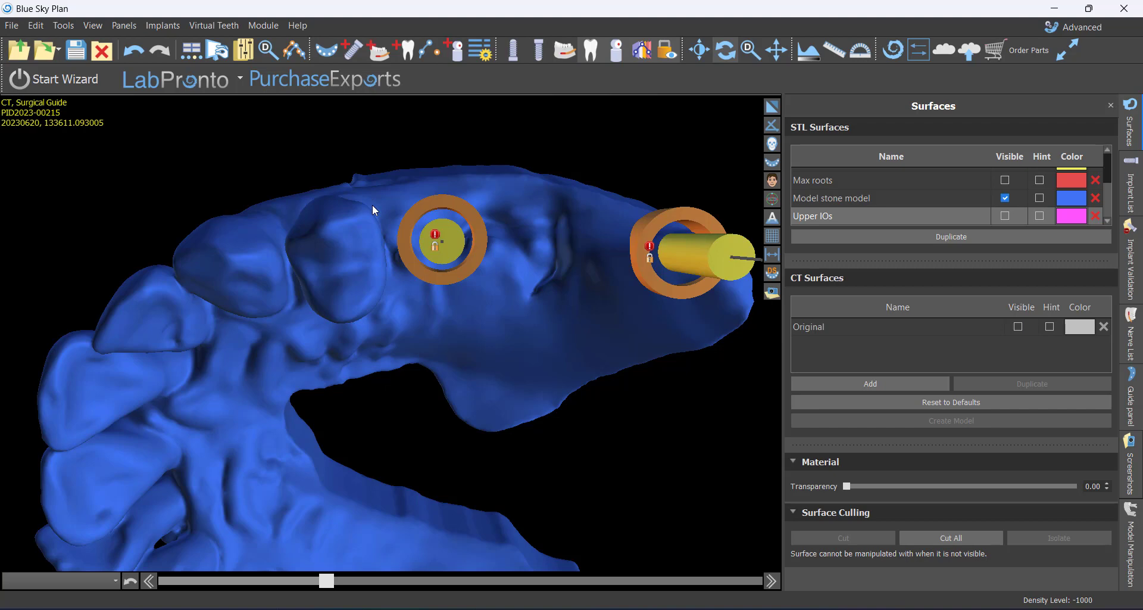
pyautogui.scroll(-5, 411, 231)
pyautogui.moveTo(411, 231); pyautogui.dragTo(363, 281)
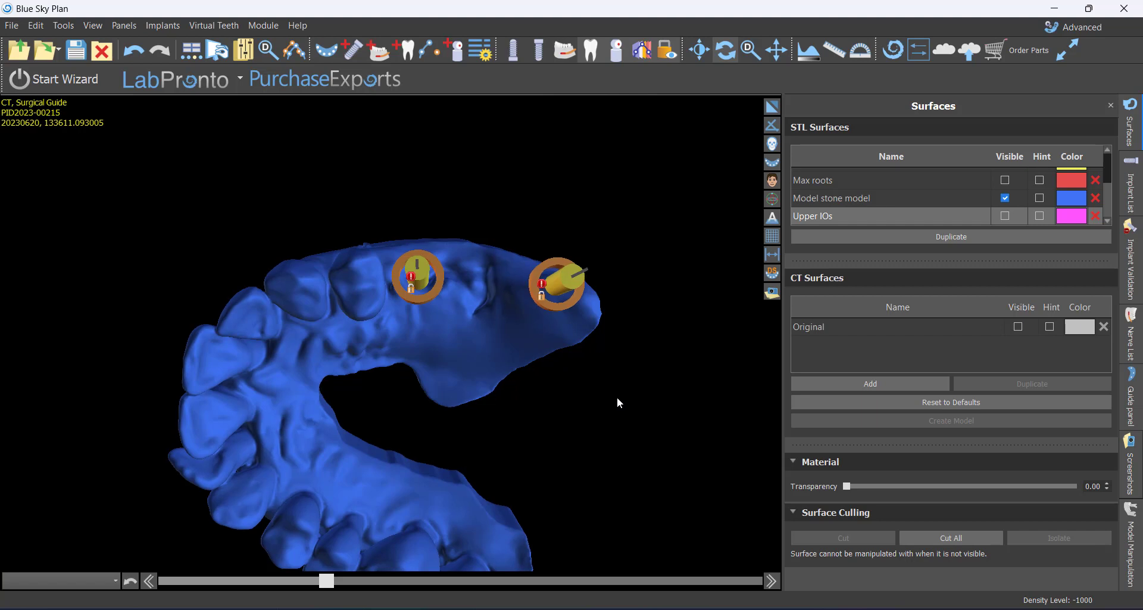
pyautogui.scroll(3, 616, 375)
pyautogui.moveTo(431, 432); pyautogui.dragTo(430, 449)
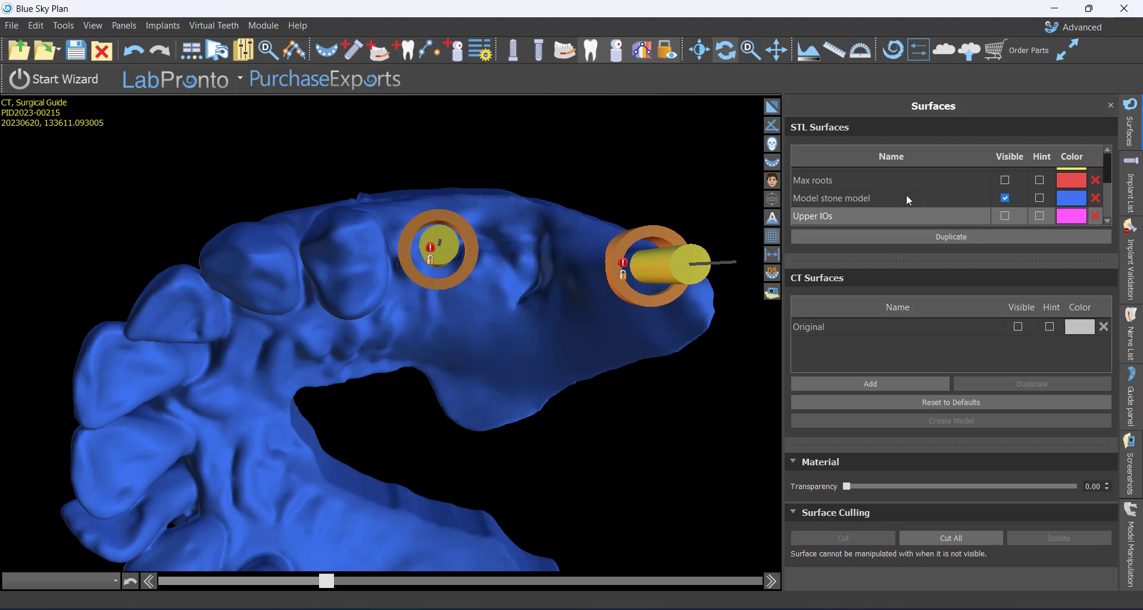
pyautogui.click(844, 197)
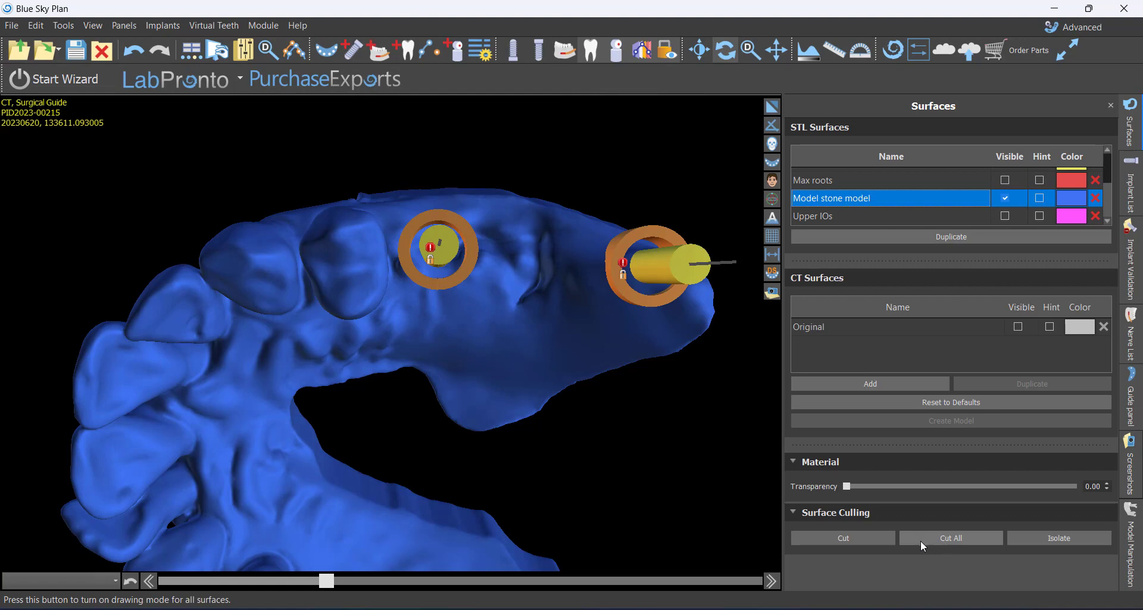
pyautogui.click(821, 536)
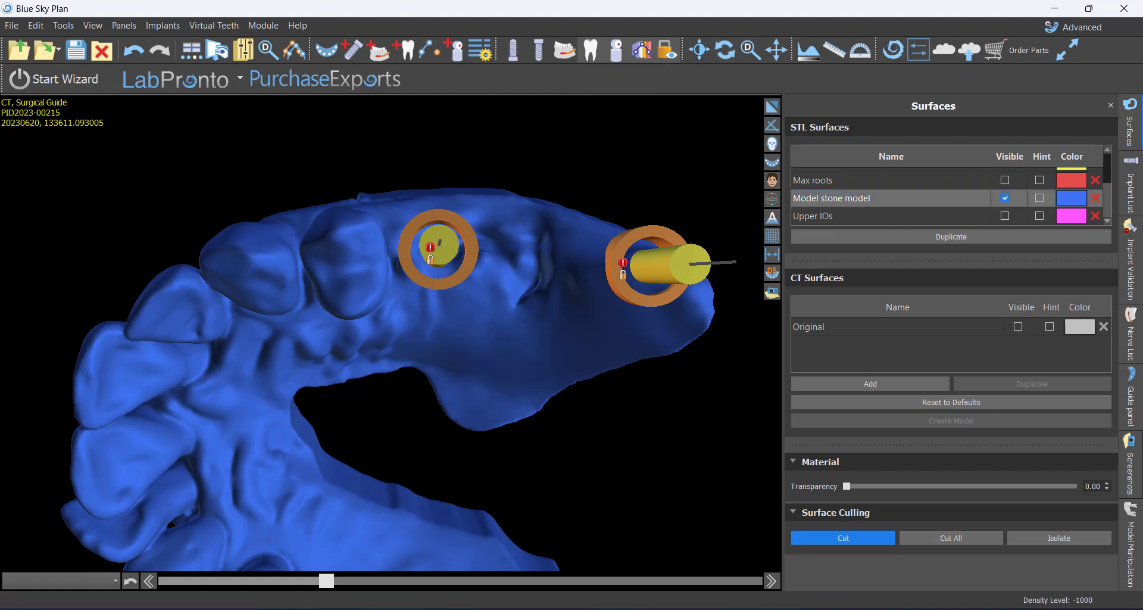
pyautogui.moveTo(386, 170)
pyautogui.mouseDown()
pyautogui.moveTo(673, 159)
pyautogui.moveTo(763, 294)
pyautogui.moveTo(672, 438)
pyautogui.moveTo(530, 470)
pyautogui.moveTo(409, 434)
pyautogui.mouseUp()
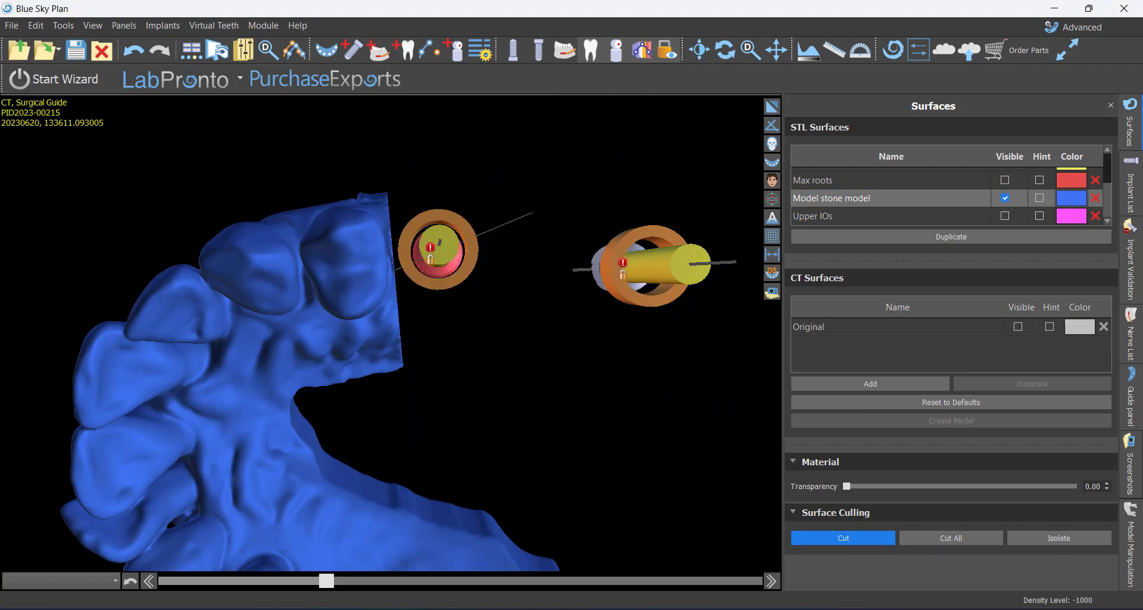
# Step: Show the maxilla surface together with the trimmed stone model
pyautogui.moveTo(688, 423); pyautogui.dragTo(676, 466)
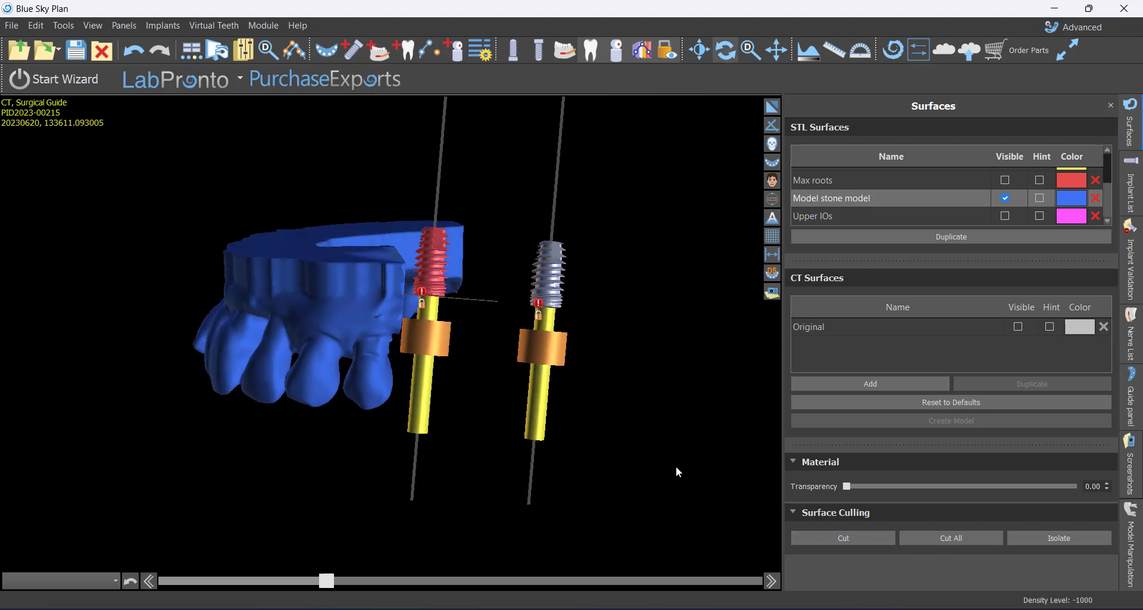
pyautogui.scroll(-2, 1017, 198)
pyautogui.scroll(2, 1011, 198)
pyautogui.scroll(-2, 1006, 198)
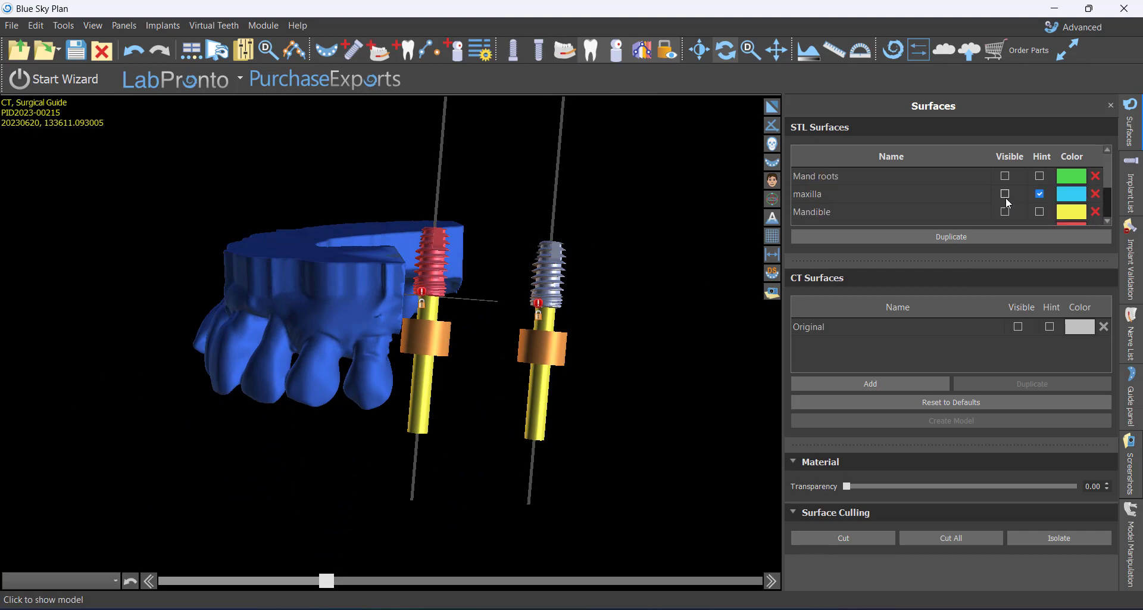
pyautogui.click(1005, 194)
# Step: Hide the implants and their guide tubes, leaving the maxilla and stone model on display
pyautogui.moveTo(529, 519); pyautogui.dragTo(243, 208)
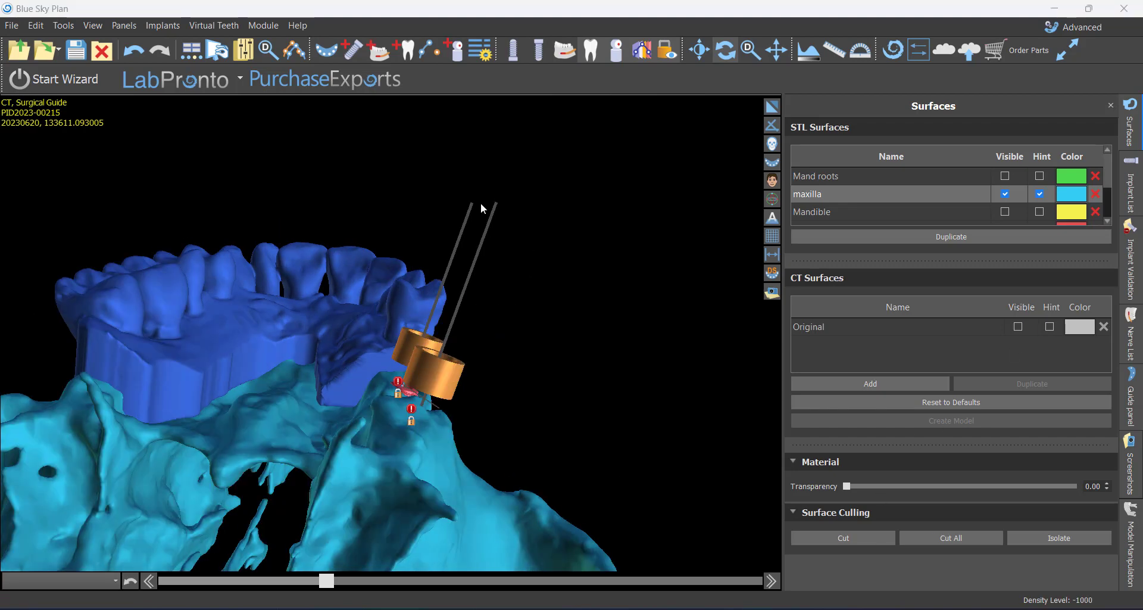
pyautogui.moveTo(481, 203); pyautogui.dragTo(391, 499)
pyautogui.click(514, 52)
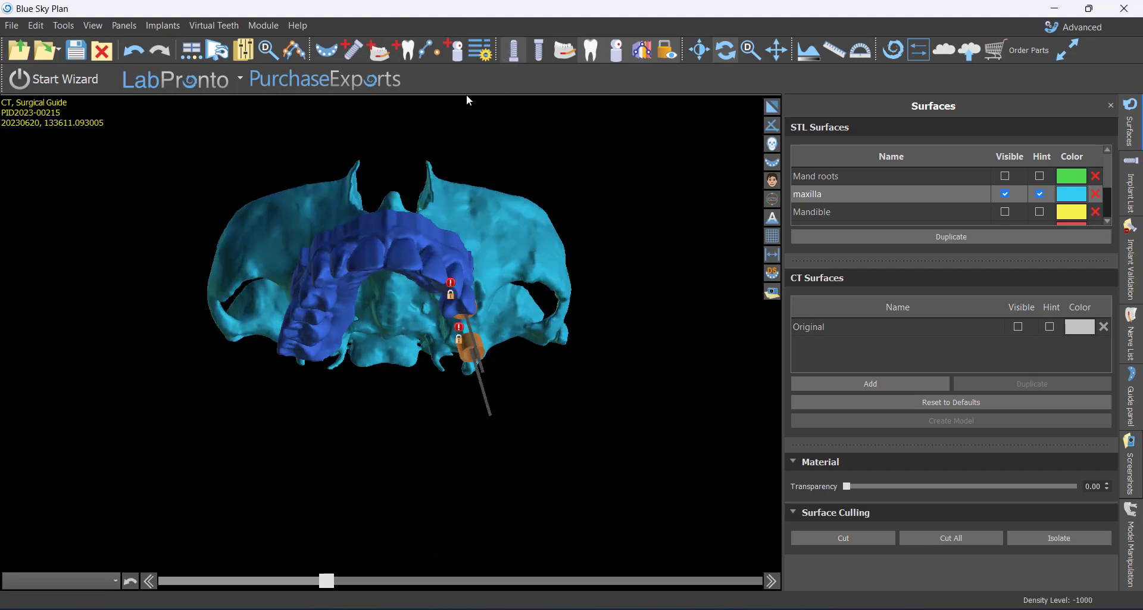
pyautogui.scroll(5, 376, 334)
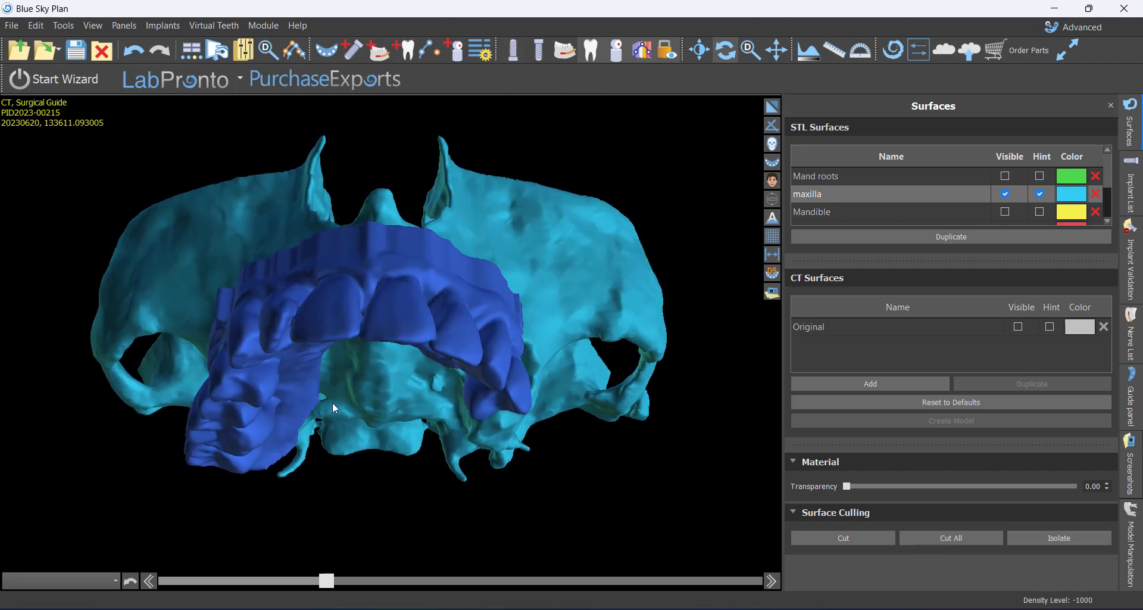
# Step: Export the maxilla and trimmed stone model together as a standard-quality STL file named combine
pyautogui.click(11, 25)
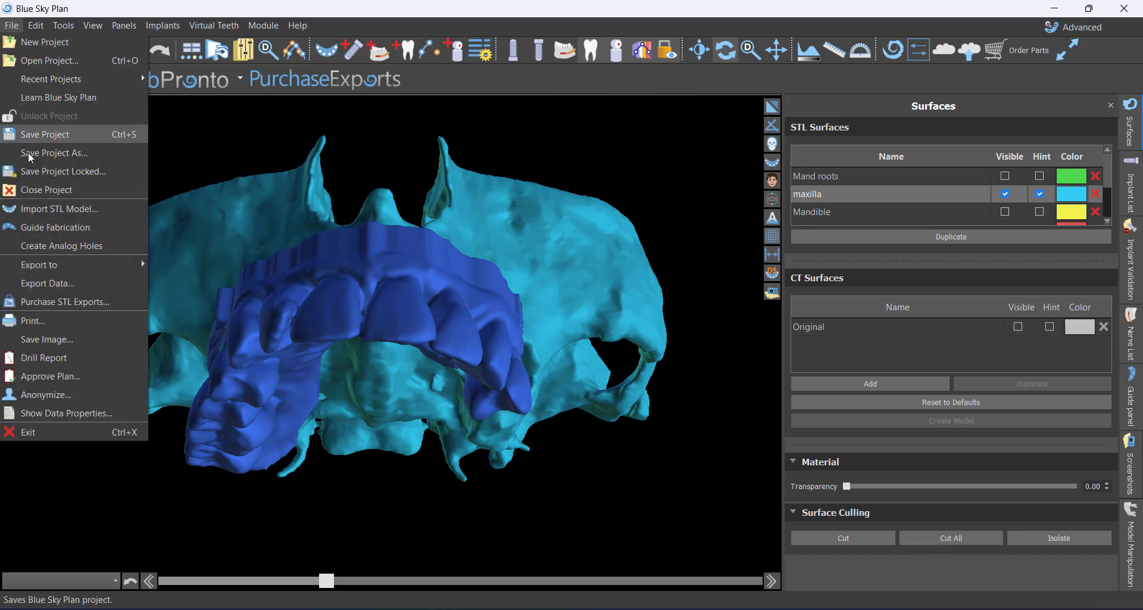
pyautogui.click(55, 280)
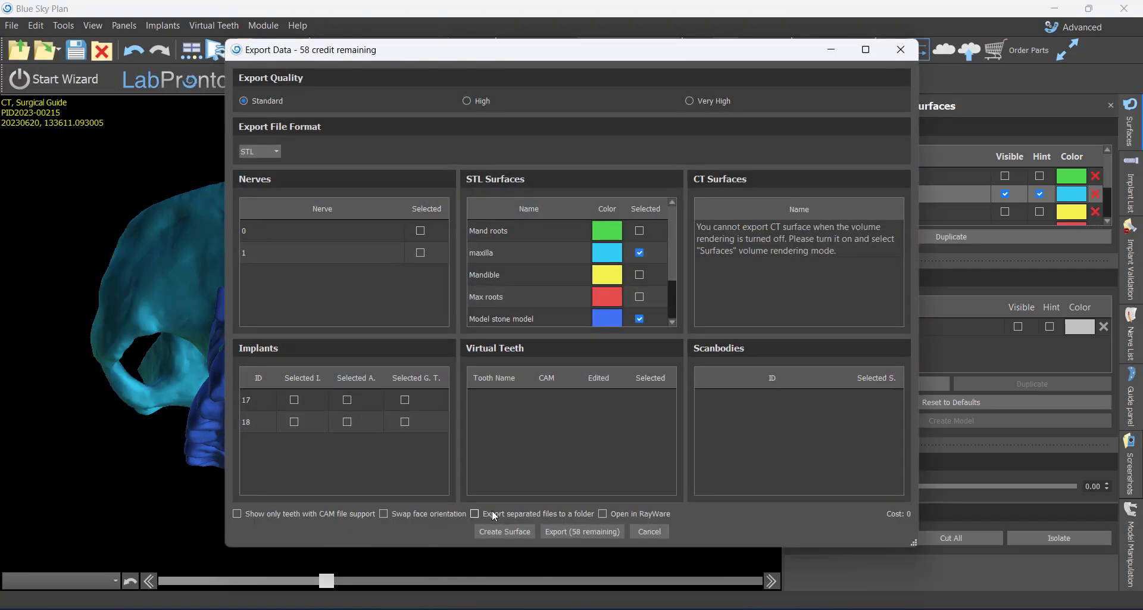
pyautogui.click(579, 531)
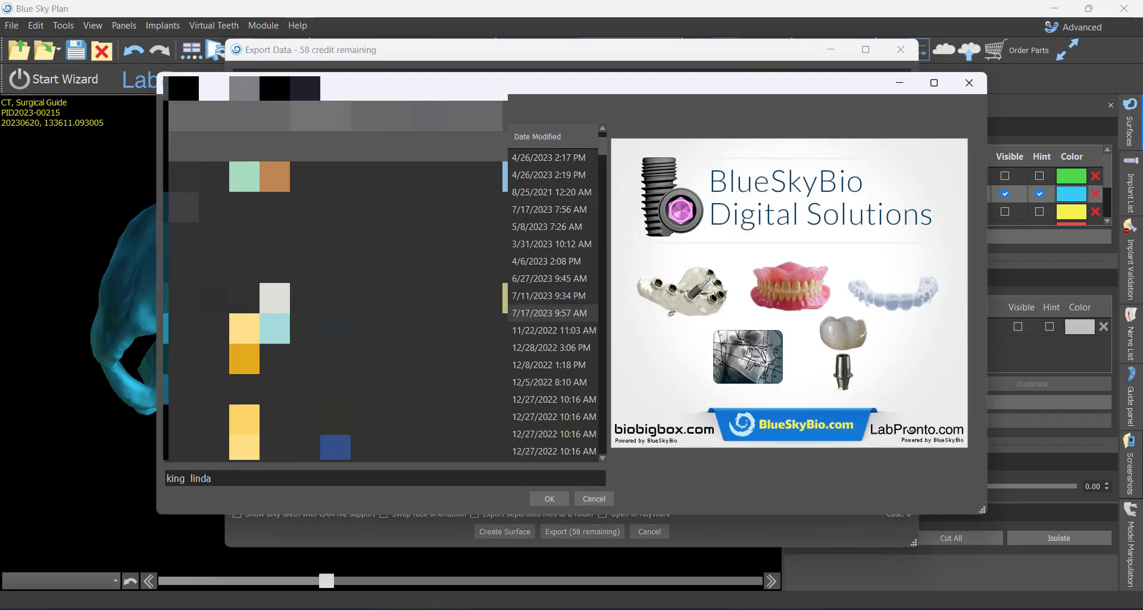
pyautogui.moveTo(183, 478); pyautogui.dragTo(115, 474)
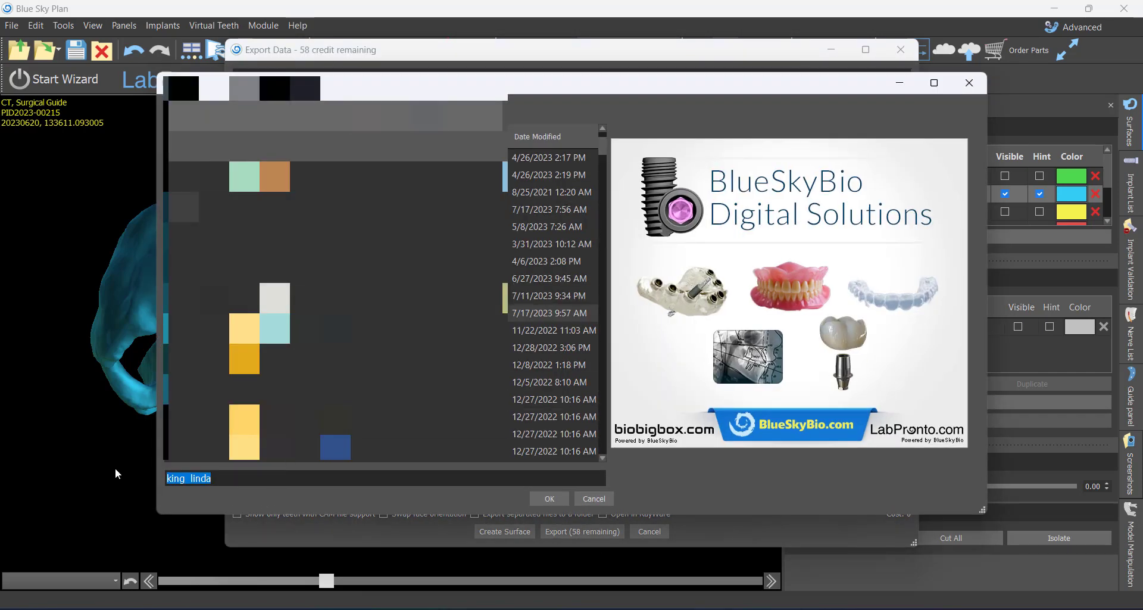
pyautogui.press('BackSpace')
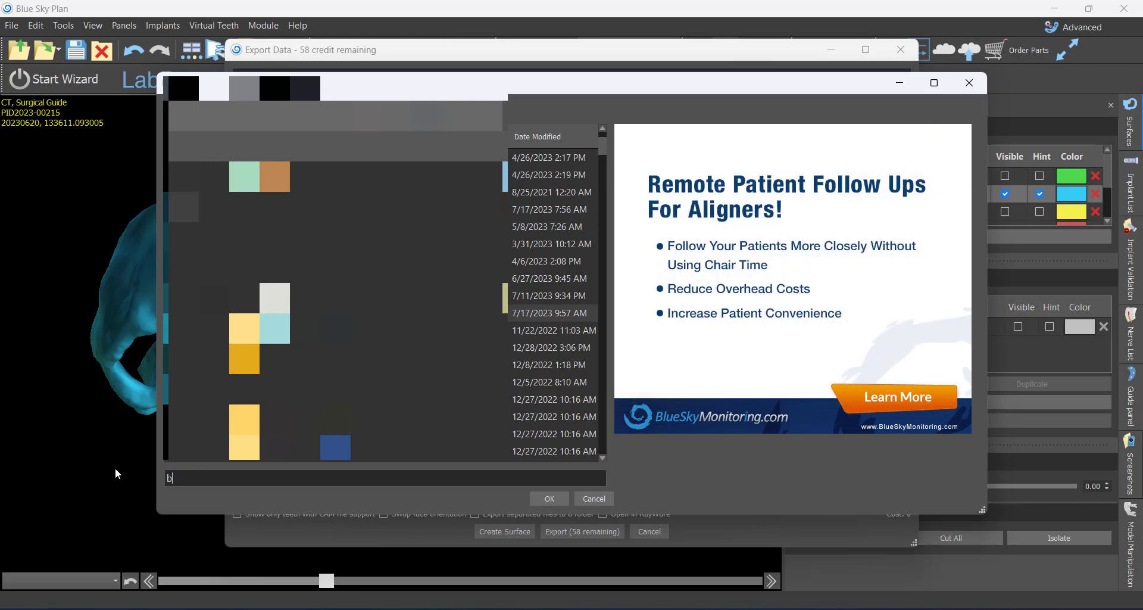
pyautogui.write('combine')
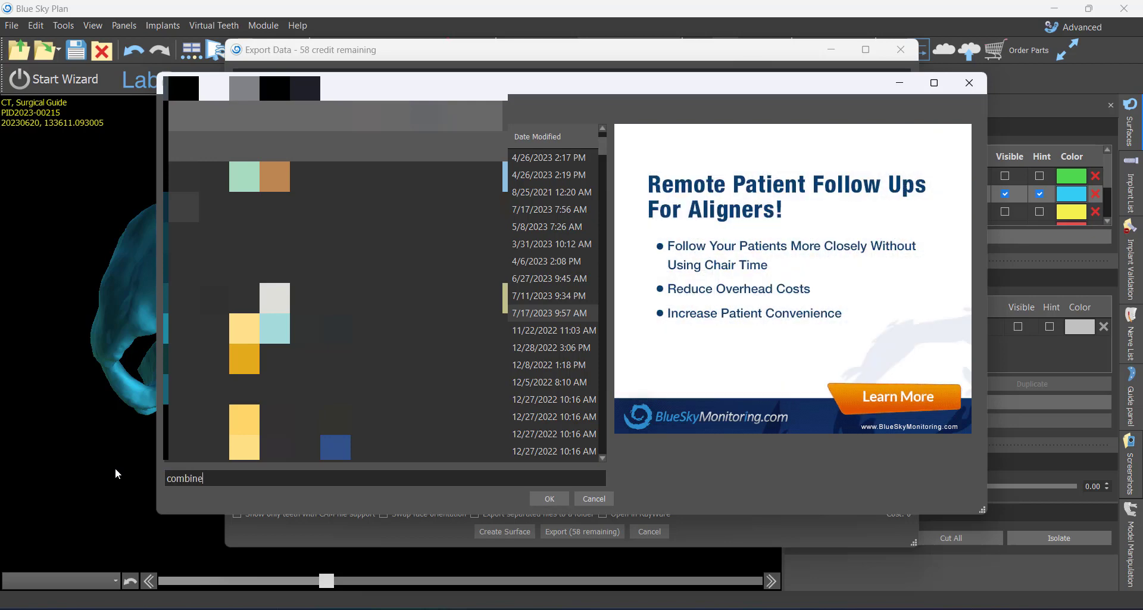
pyautogui.click(549, 498)
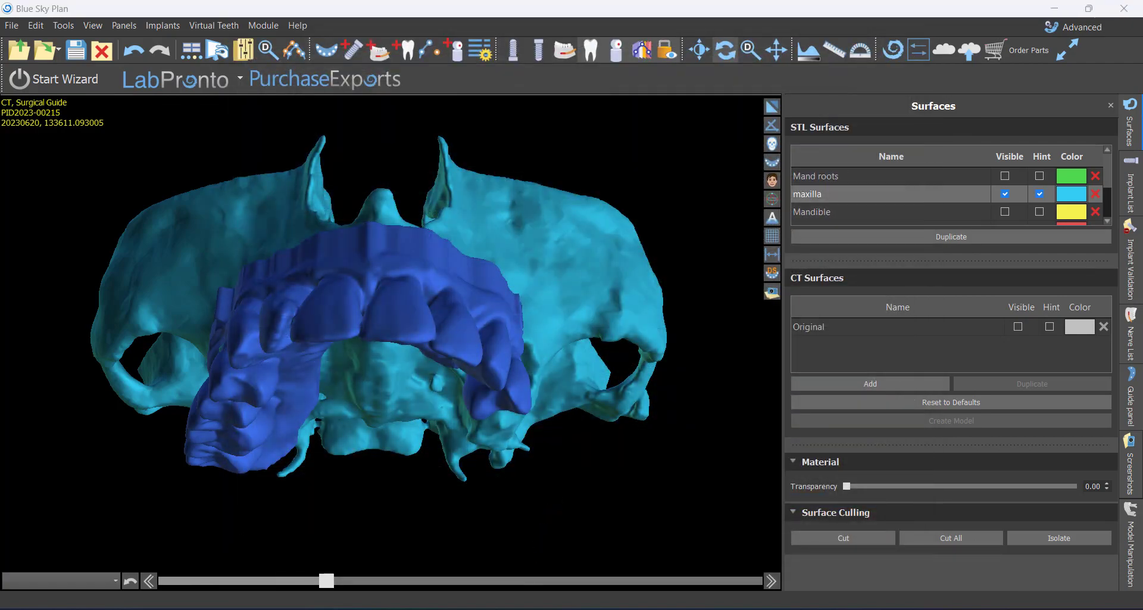
# Step: Open the exported combine.stl from the Downloads folder in Autodesk Meshmixer and maximize its window
pyautogui.click(574, 531)
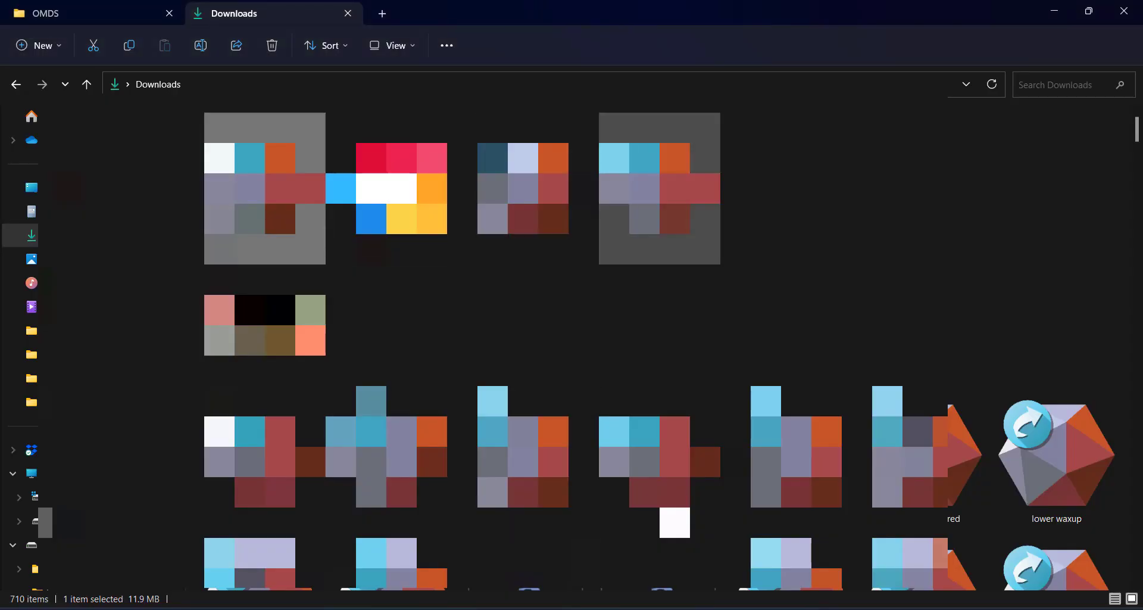
pyautogui.click(659, 189)
pyautogui.moveTo(818, 607)
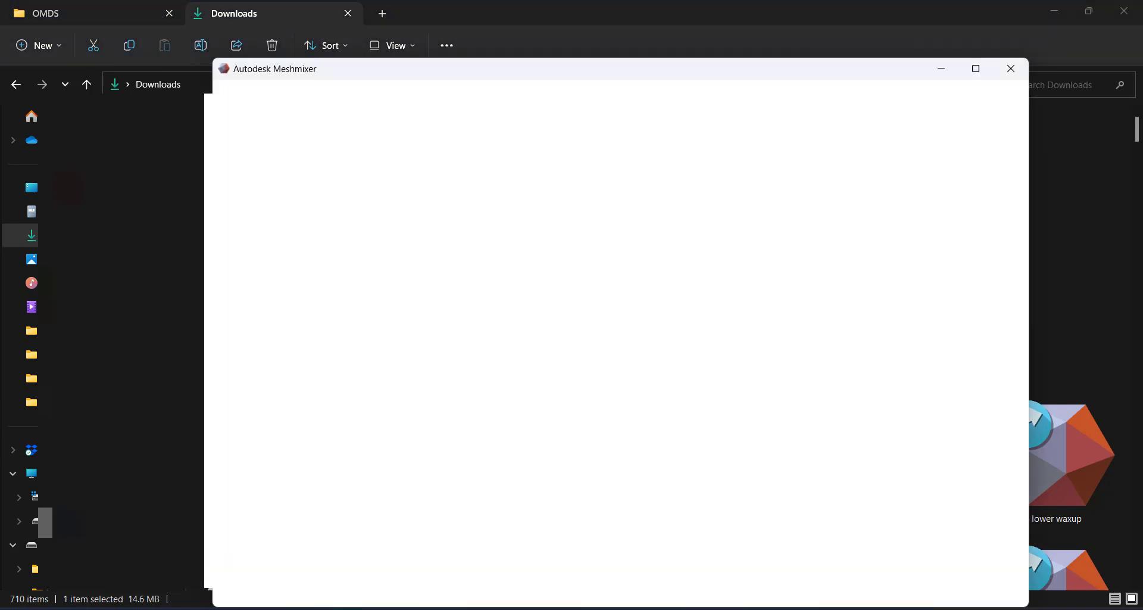
pyautogui.click(976, 72)
# Step: Select the entire connected maxilla bone shell and separate it from the stone model as its own object
pyautogui.moveTo(619, 339)
pyautogui.mouseDown(button='right')
pyautogui.moveTo(557, 356)
pyautogui.moveTo(596, 330)
pyautogui.moveTo(637, 360)
pyautogui.moveTo(553, 400)
pyautogui.moveTo(580, 439)
pyautogui.moveTo(581, 417)
pyautogui.mouseUp(button='right')
pyautogui.scroll(4, 581, 344)
pyautogui.scroll(-5, 596, 331)
pyautogui.scroll(3, 606, 366)
pyautogui.scroll(4, 574, 433)
pyautogui.scroll(-3, 581, 420)
pyautogui.click(21, 138)
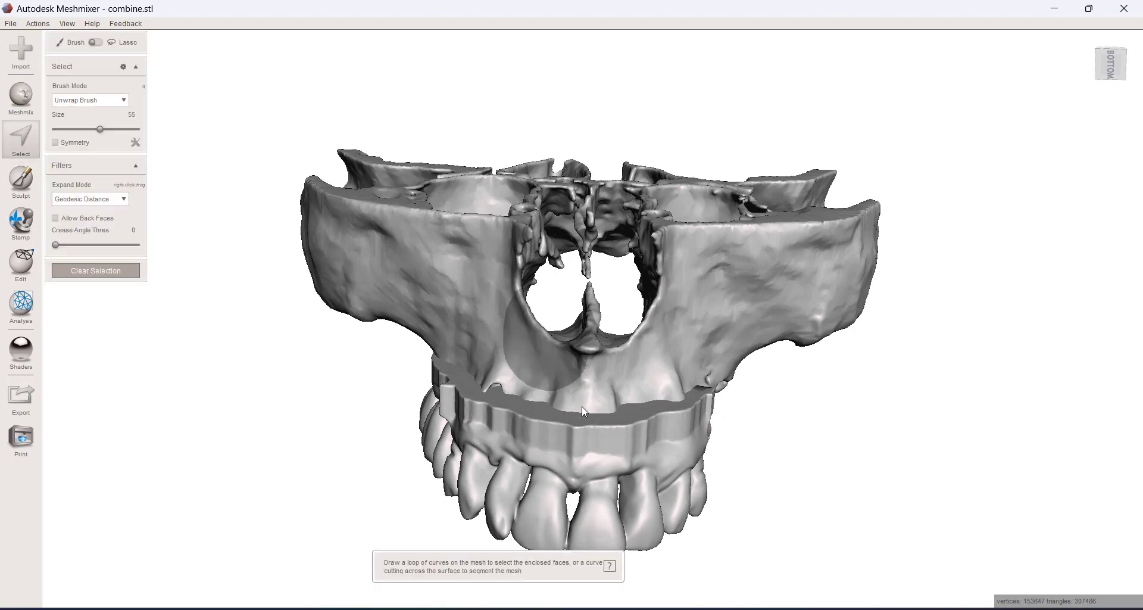
pyautogui.click(465, 273)
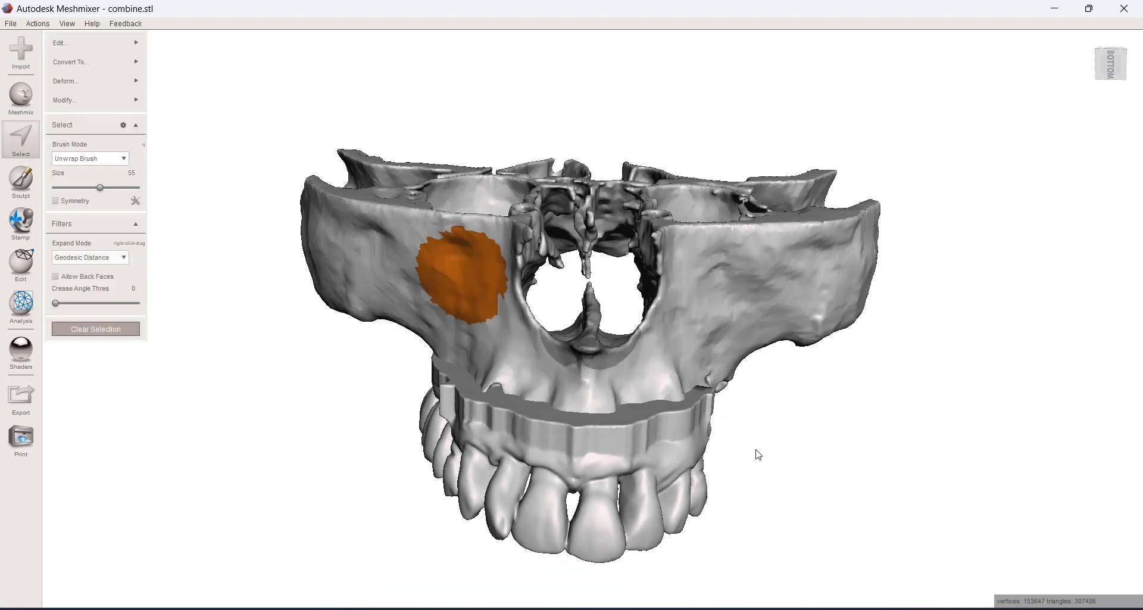
pyautogui.press('e')
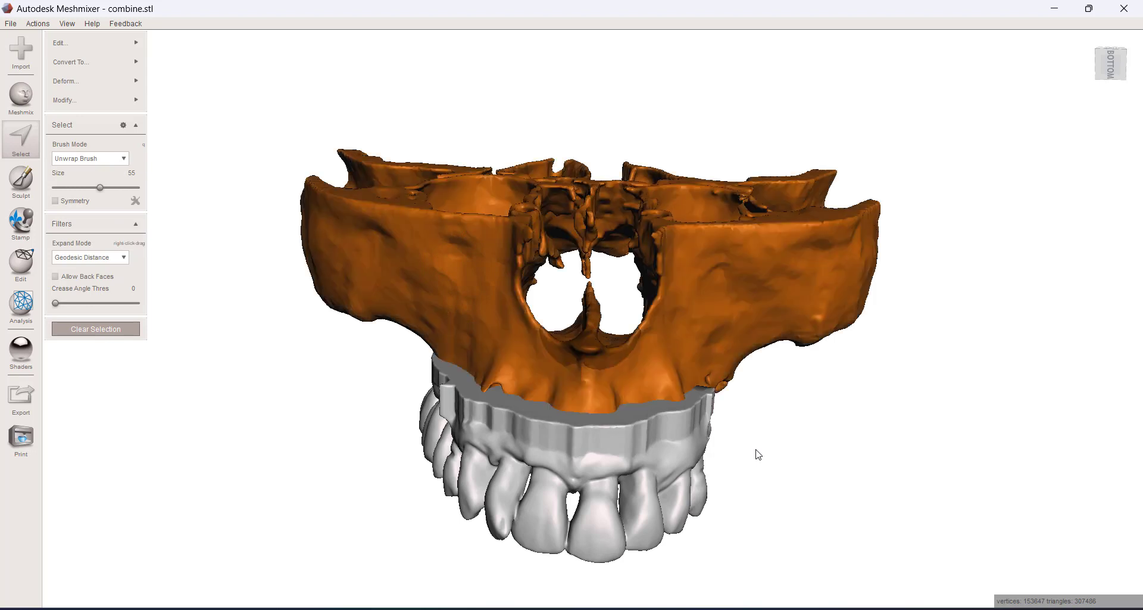
pyautogui.press('y')
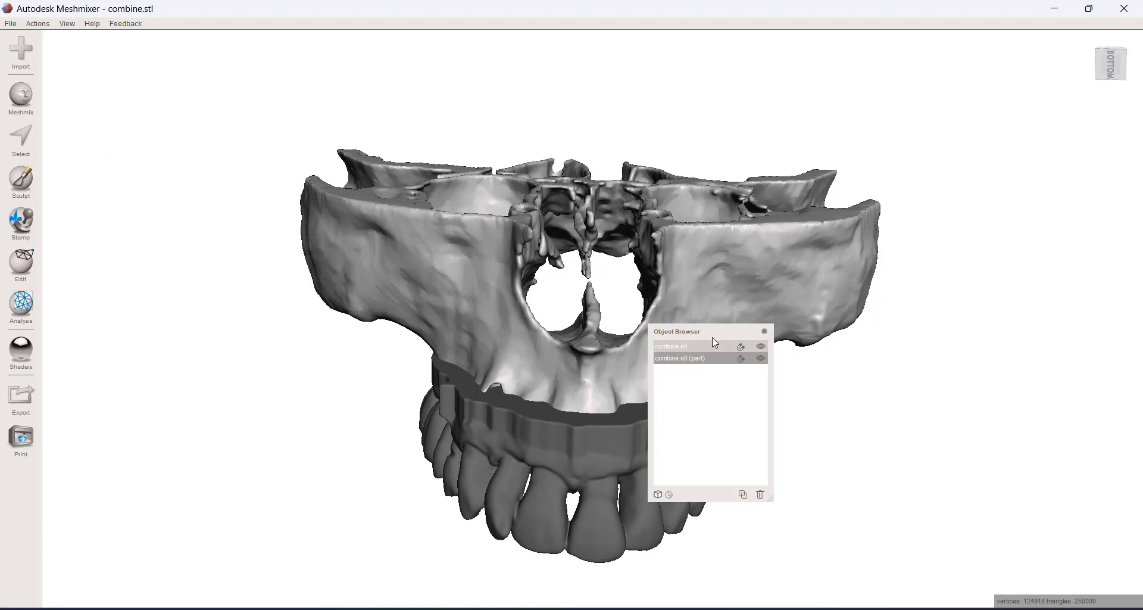
pyautogui.moveTo(739, 332); pyautogui.dragTo(1103, 85)
# Step: Merge the separated maxilla and stone model into one mesh with a Boolean Union
pyautogui.moveTo(678, 437); pyautogui.dragTo(653, 388, button='right')
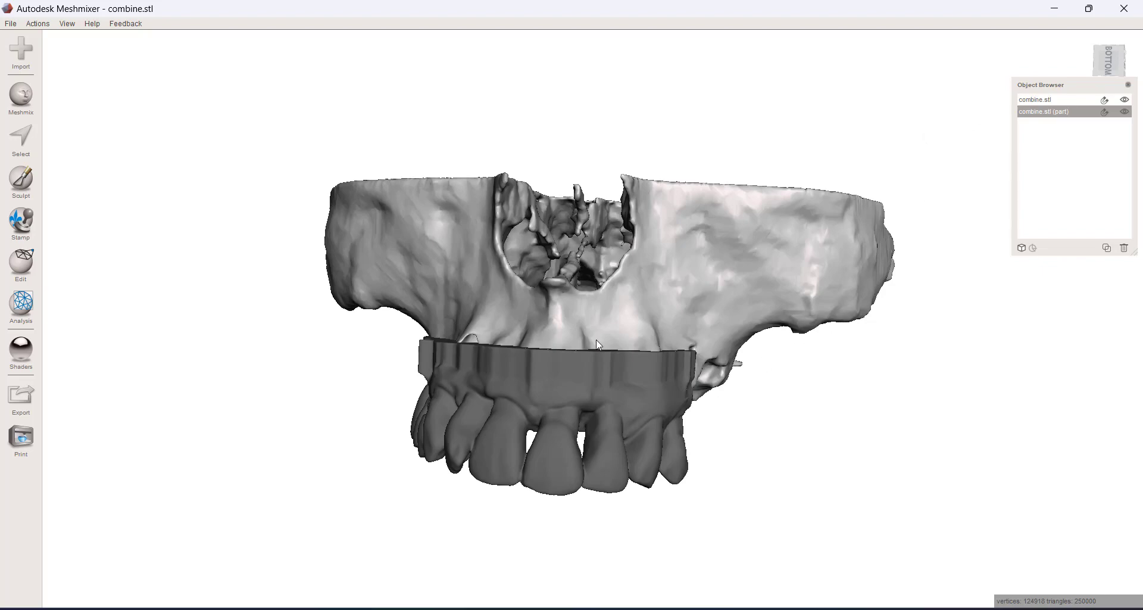
pyautogui.moveTo(575, 335); pyautogui.dragTo(513, 344, button='right')
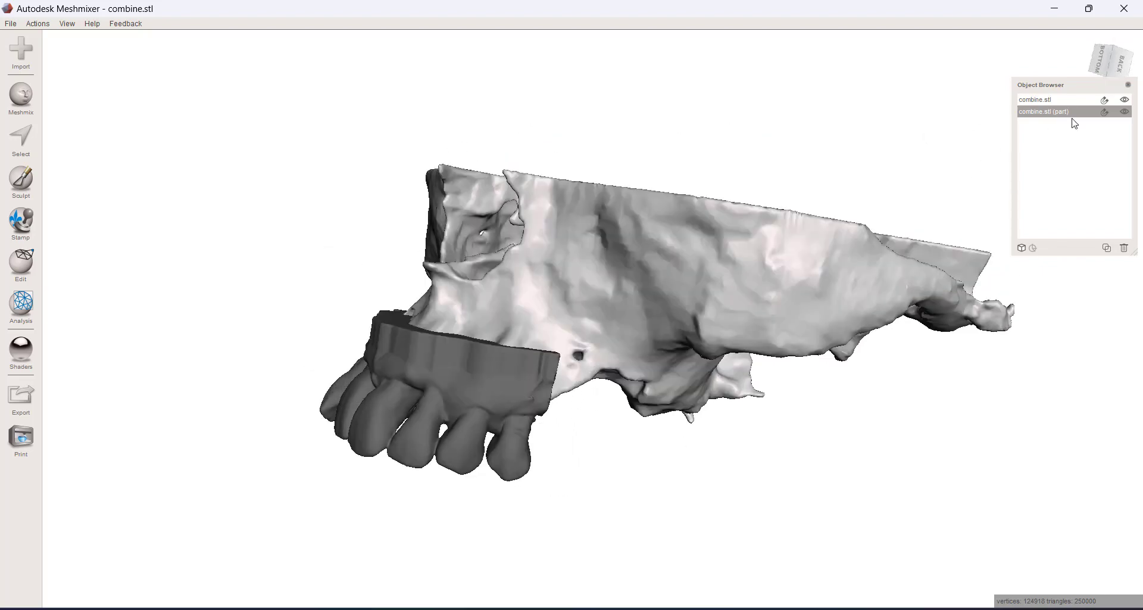
pyautogui.keyDown('shift'); pyautogui.click(1055, 102); pyautogui.keyUp('shift')
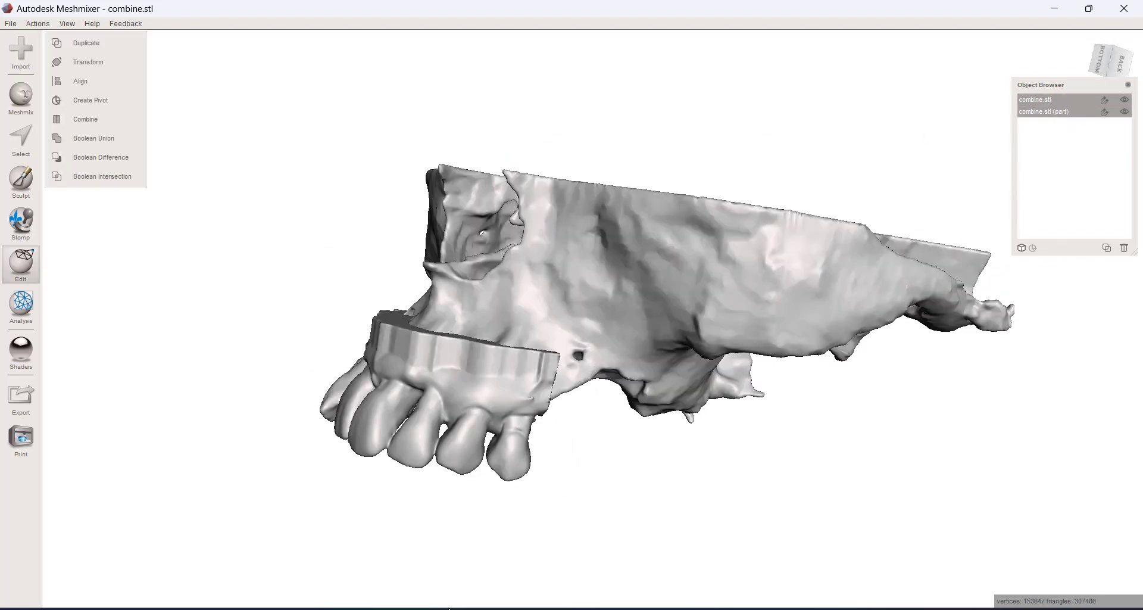
pyautogui.click(91, 138)
pyautogui.moveTo(390, 507); pyautogui.dragTo(566, 488, button='right')
pyautogui.click(72, 321)
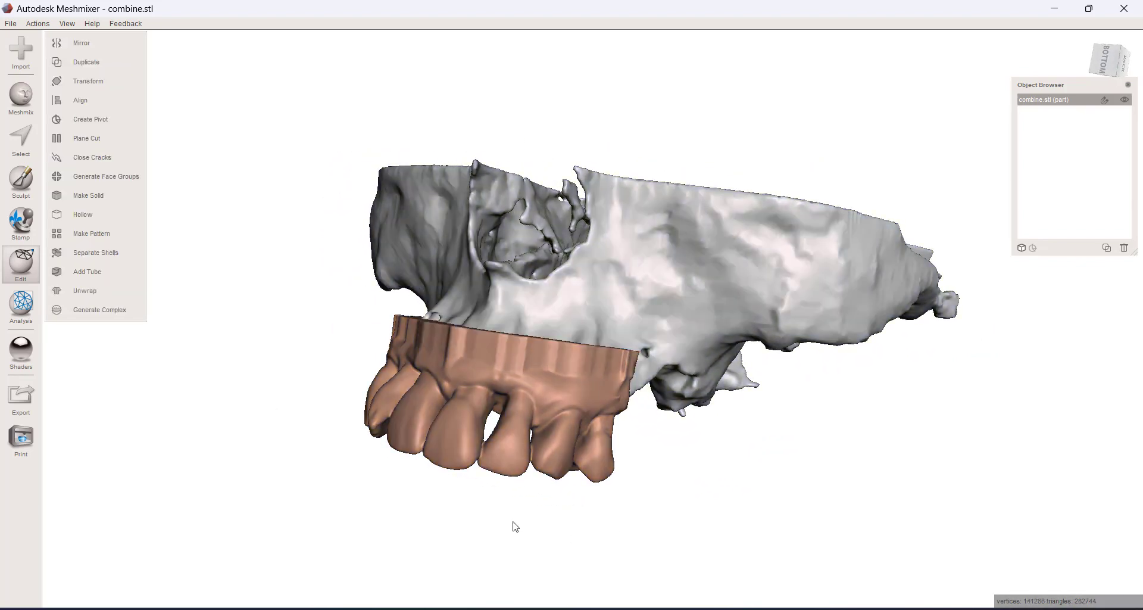
# Step: Inspect the merged mesh for defects and auto-repair all of them with Flat Fill
pyautogui.click(21, 303)
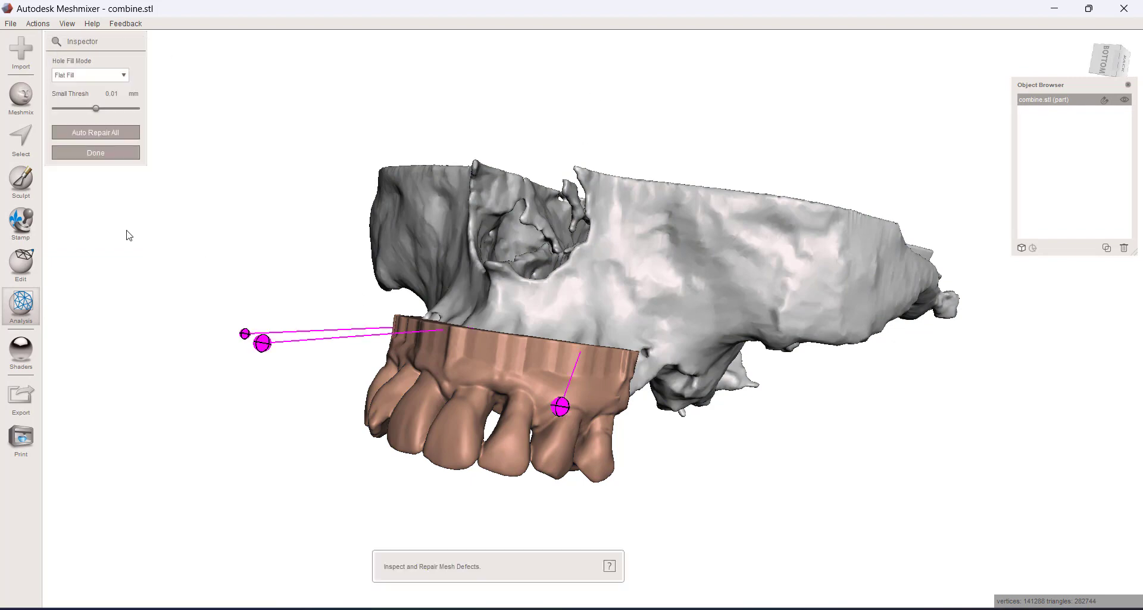
pyautogui.click(95, 132)
pyautogui.moveTo(635, 363); pyautogui.dragTo(605, 418, button='right')
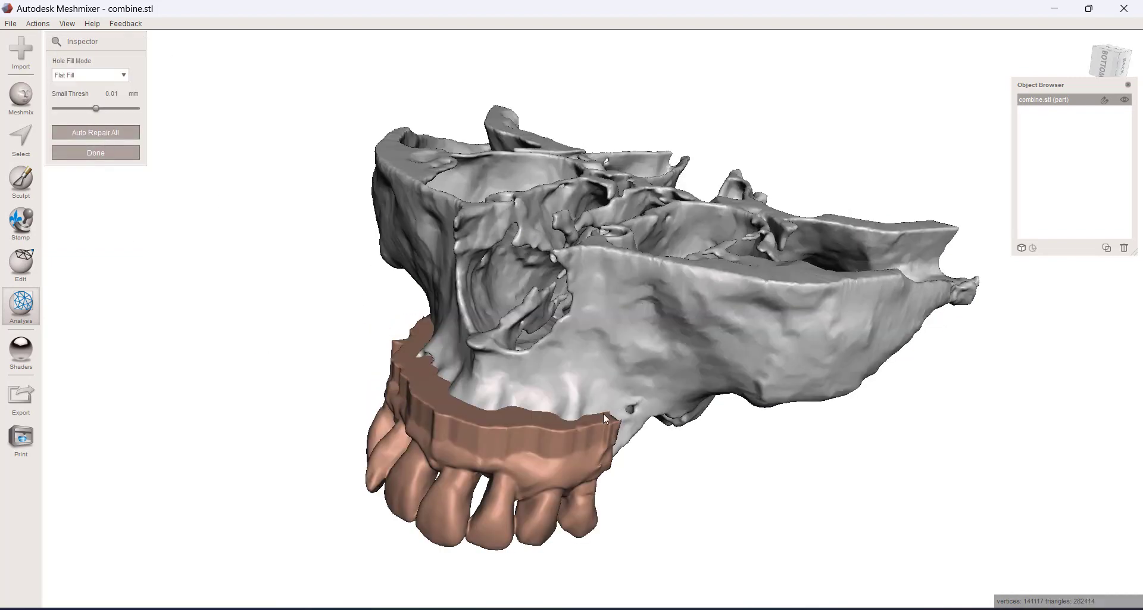
pyautogui.moveTo(518, 352); pyautogui.dragTo(551, 424, button='right')
pyautogui.moveTo(516, 301); pyautogui.dragTo(387, 196, button='right')
pyautogui.click(79, 153)
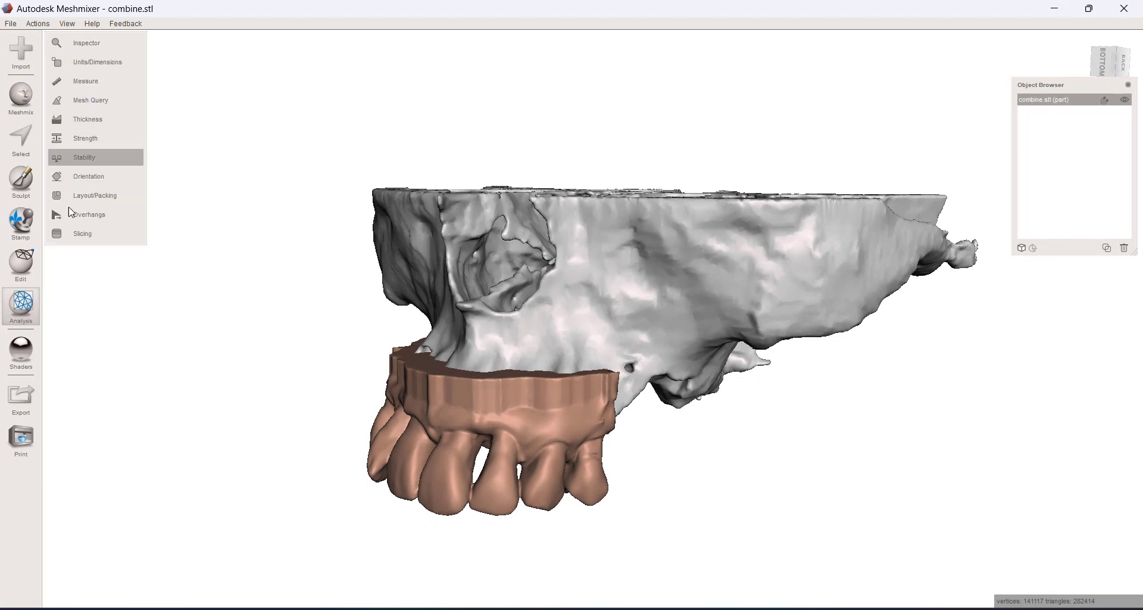
# Step: Export the repaired merged mesh to Downloads as combine in STL ASCII format
pyautogui.click(21, 398)
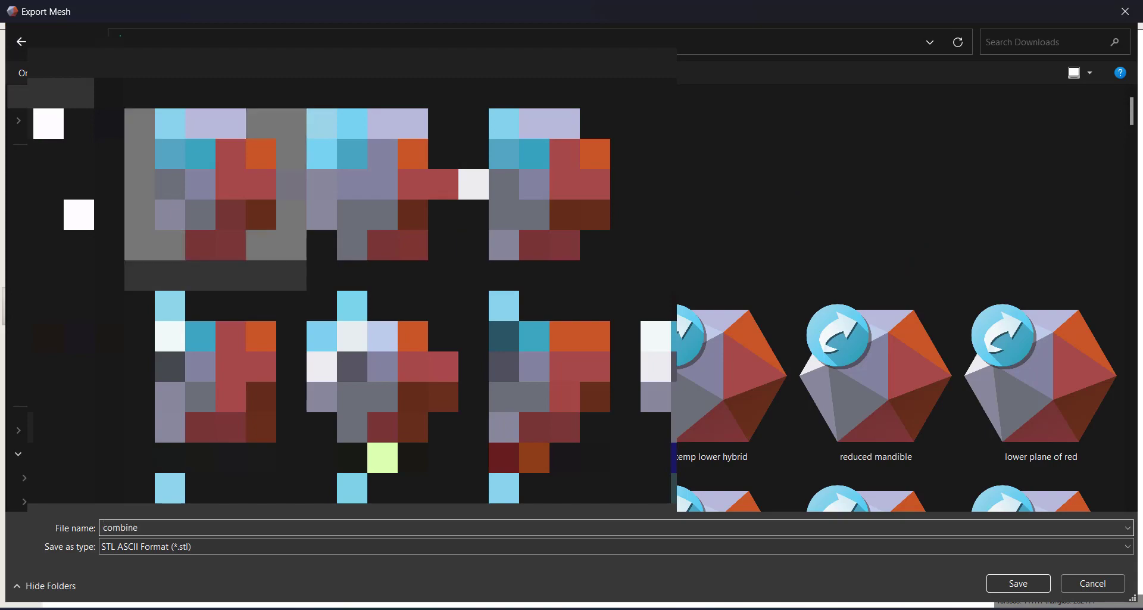
pyautogui.press('Return')
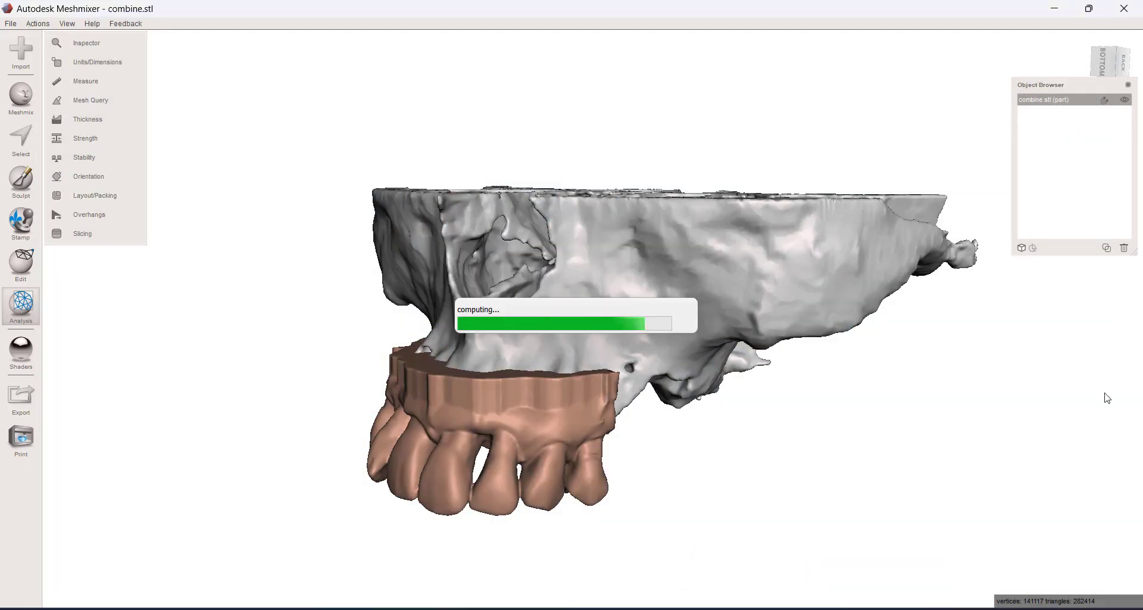
# Step: Import the repaired combine STL from the Downloads folder into the Blue Sky Plan project
pyautogui.click(591, 501)
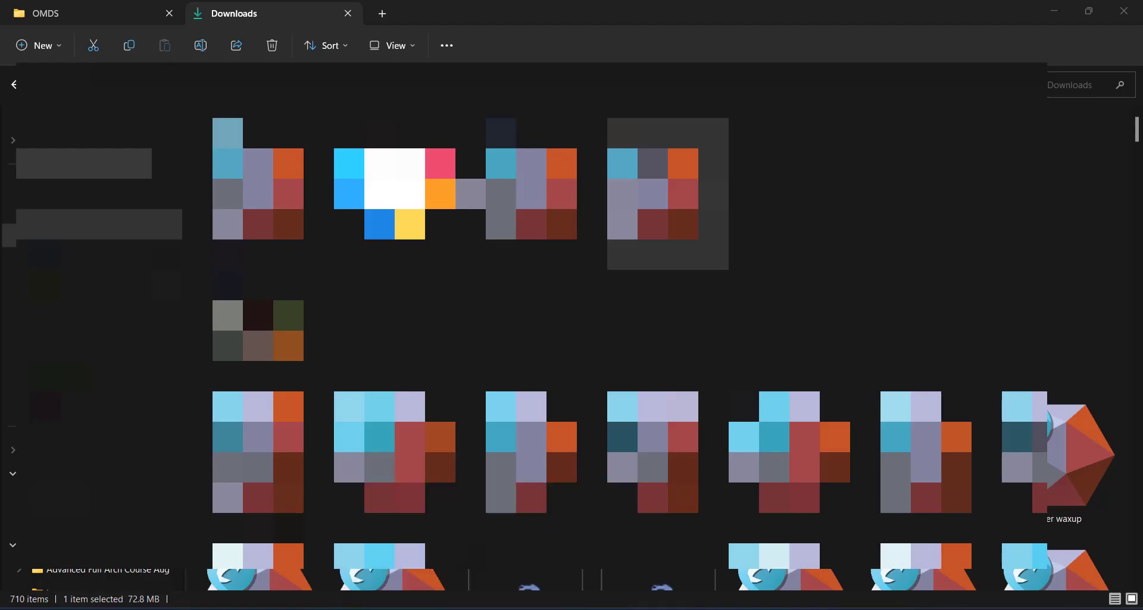
pyautogui.moveTo(666, 195); pyautogui.dragTo(640, 372)
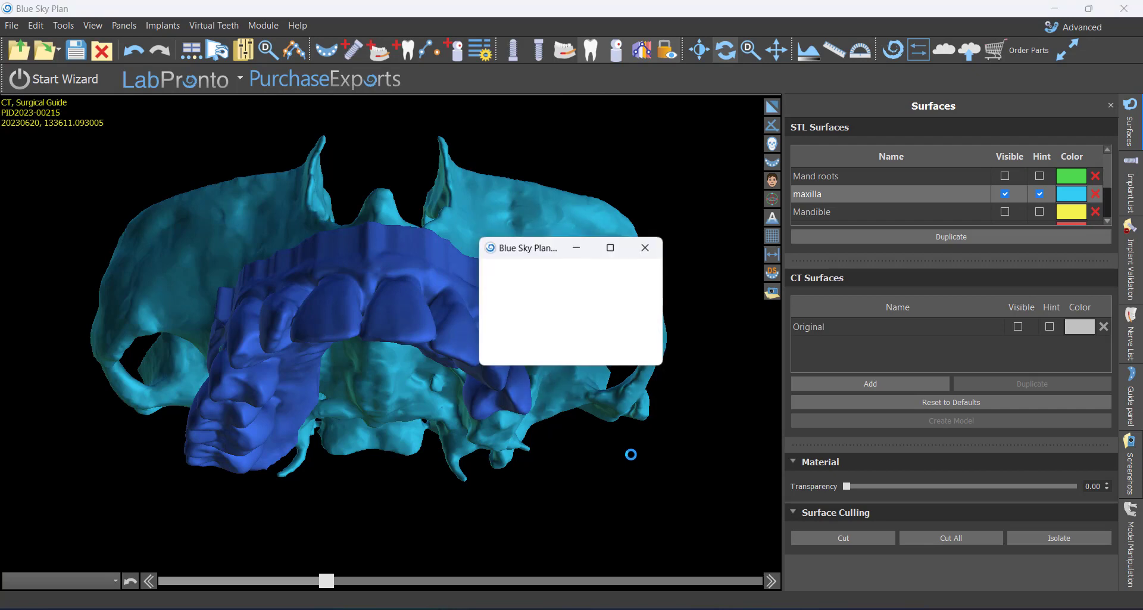
pyautogui.click(646, 247)
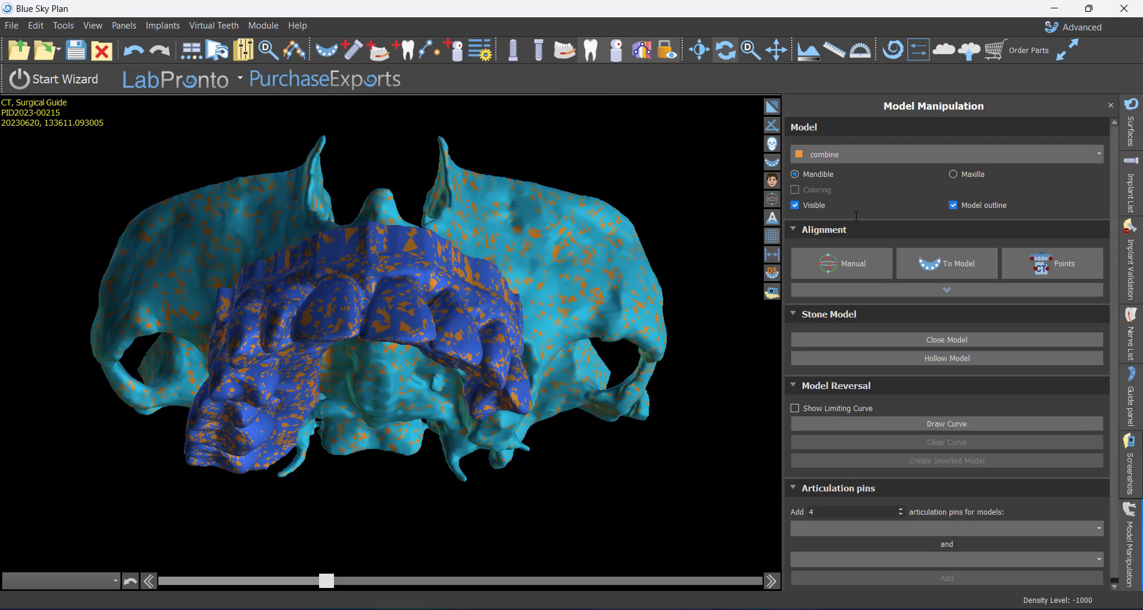
# Step: Hide the maxilla and Model stone model surfaces so only the combine surface is displayed
pyautogui.click(1131, 125)
pyautogui.click(1006, 192)
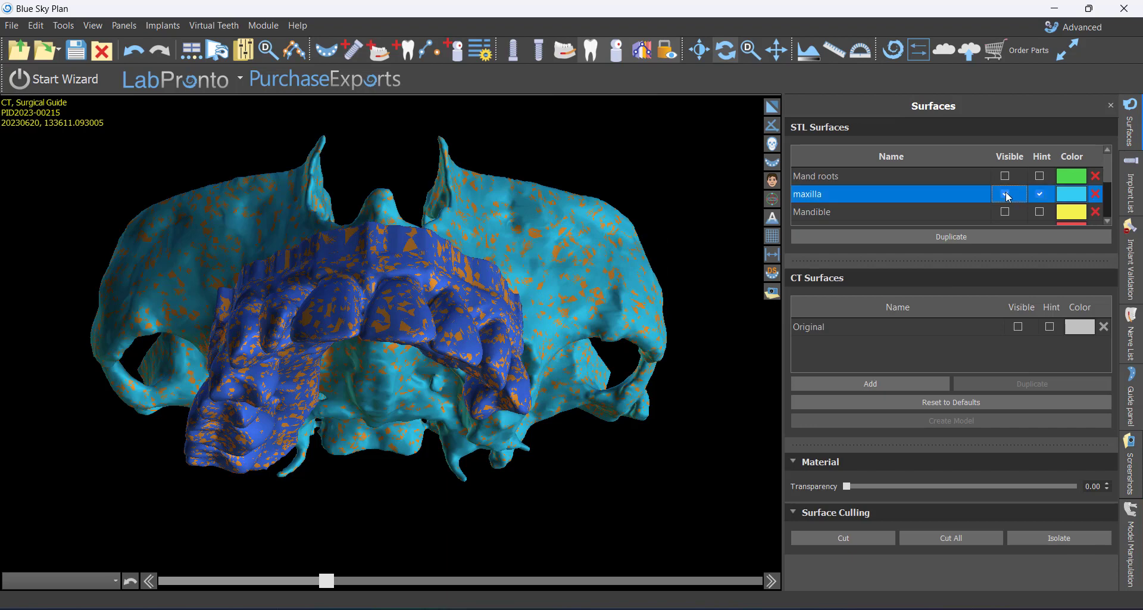
pyautogui.scroll(2, 988, 199)
pyautogui.click(1006, 180)
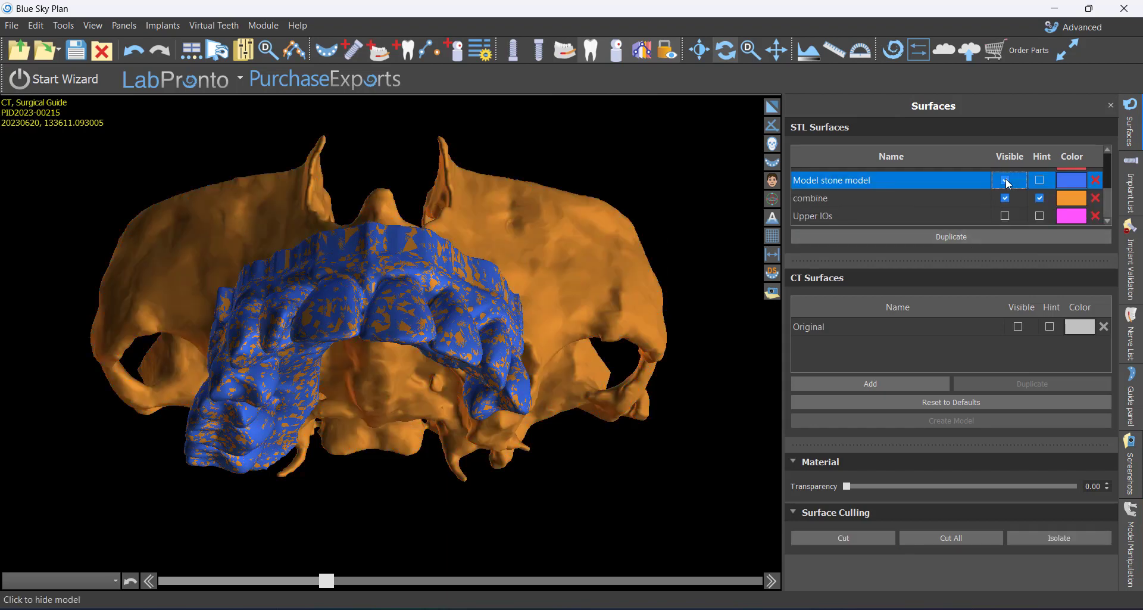
# Step: Restore the multi-view layout and keep only the combine surface's outline on the CT slices
pyautogui.moveTo(487, 225); pyautogui.dragTo(754, 112)
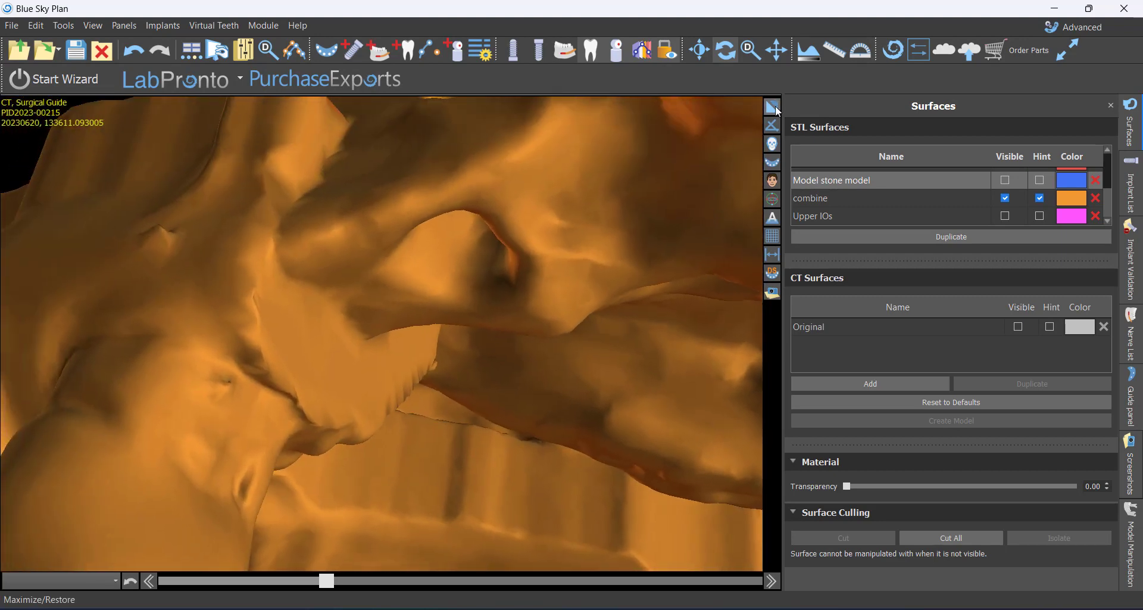
pyautogui.click(772, 105)
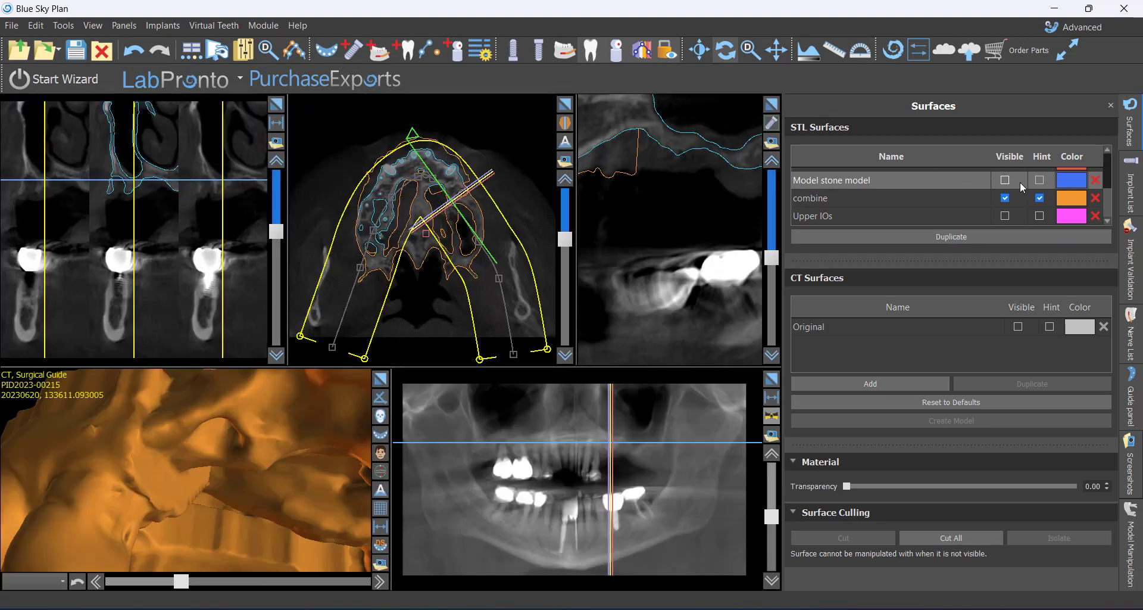
pyautogui.click(1040, 180)
pyautogui.click(1040, 198)
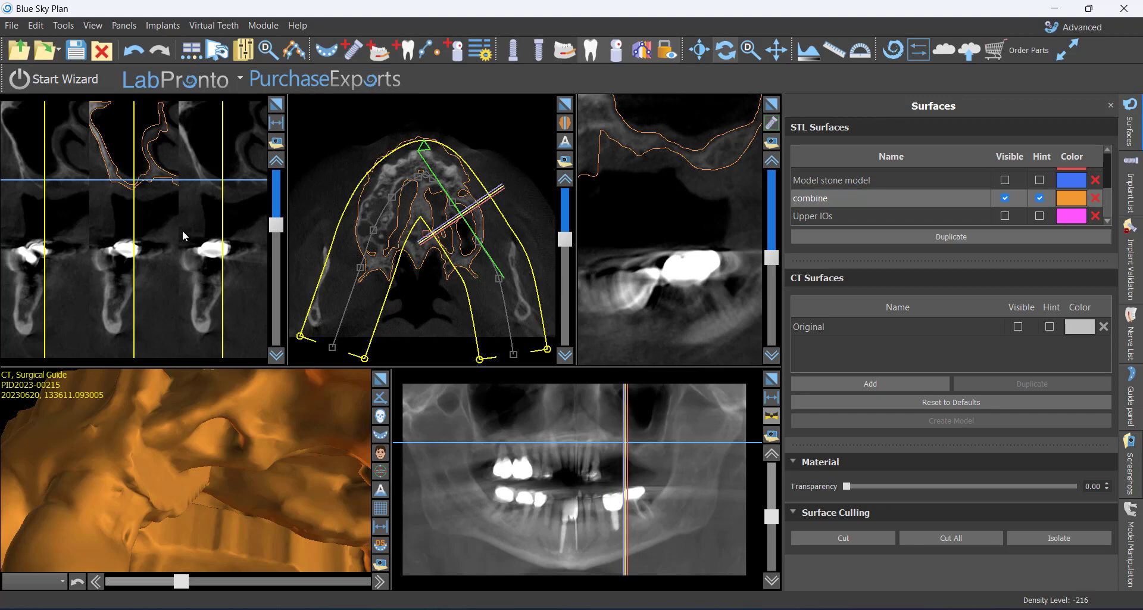
# Step: Examine the combine outline against bone and teeth through the enlarged cross-sectional CT slices
pyautogui.scroll(-2, 182, 230)
pyautogui.doubleClick(183, 179)
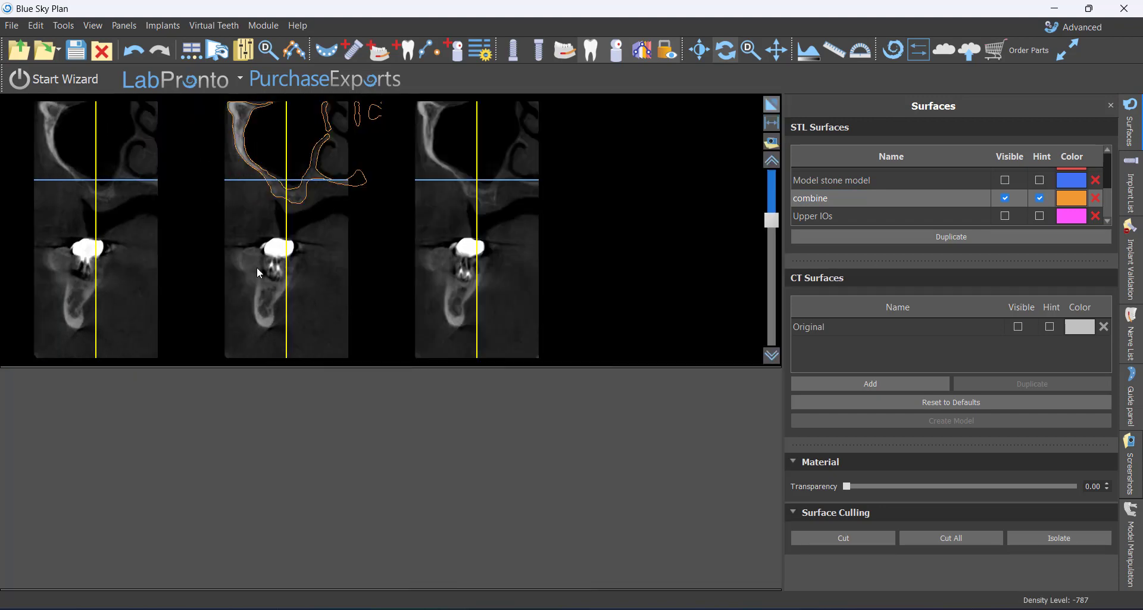
pyautogui.scroll(6, 412, 292)
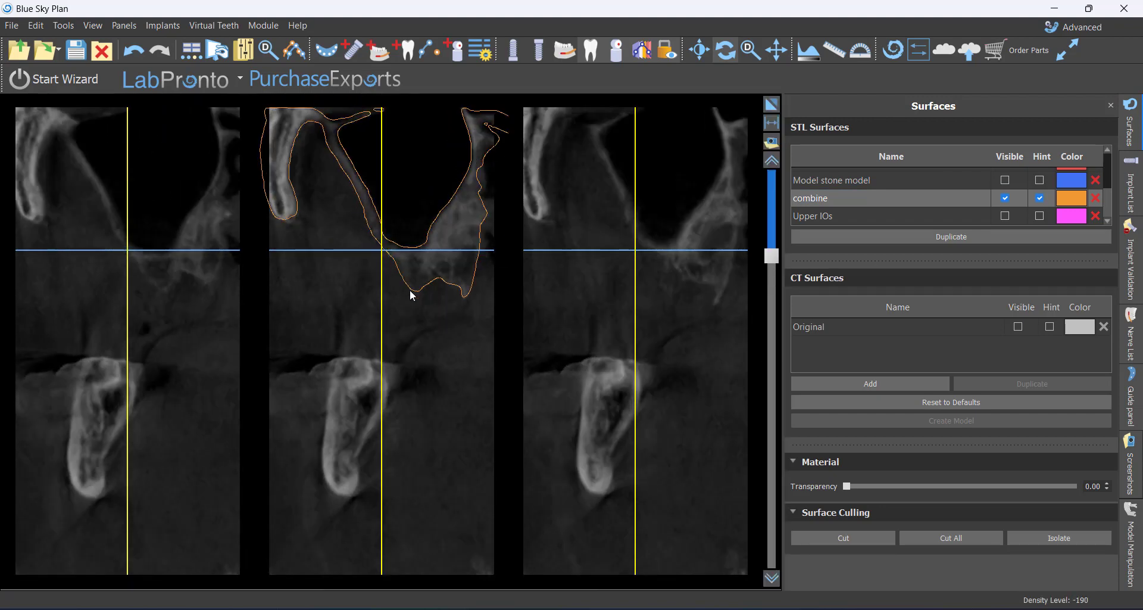
pyautogui.scroll(-6, 410, 292)
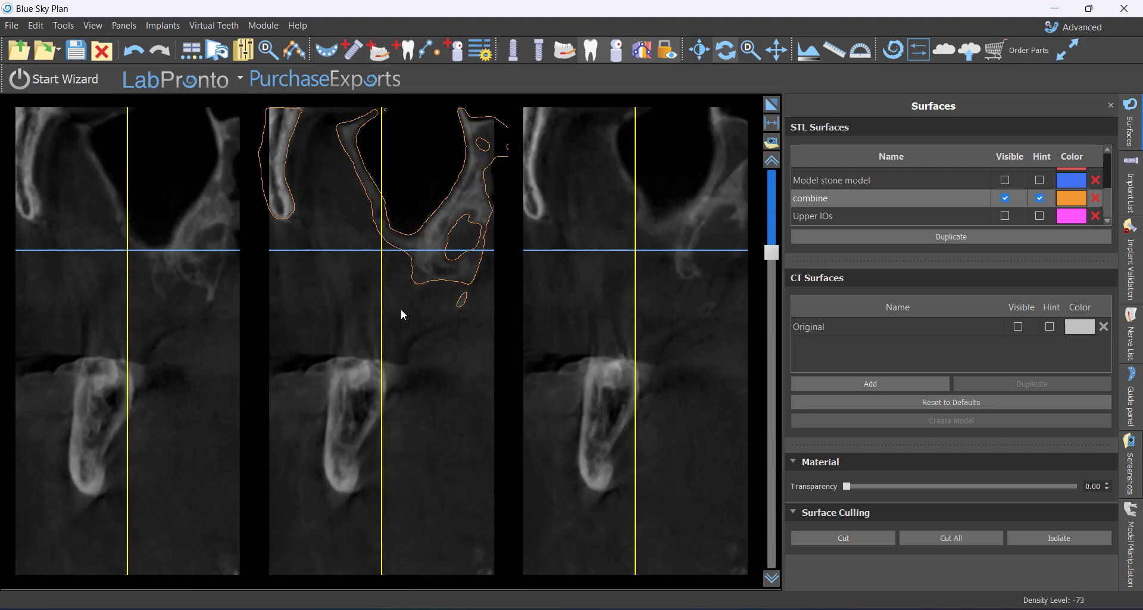
pyautogui.scroll(-6, 401, 310)
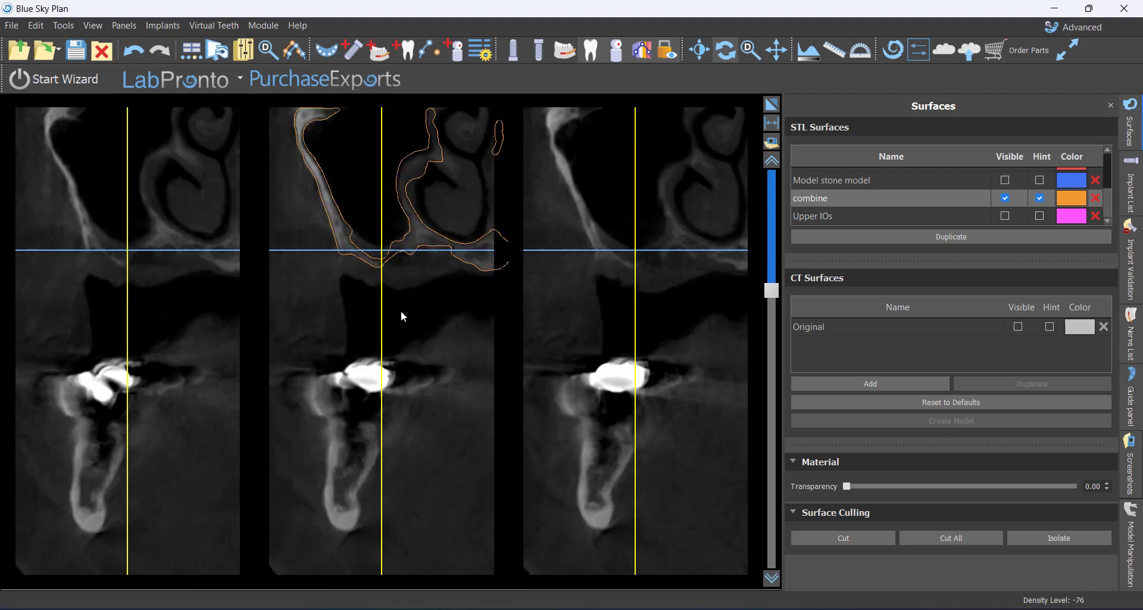
pyautogui.scroll(-5, 401, 319)
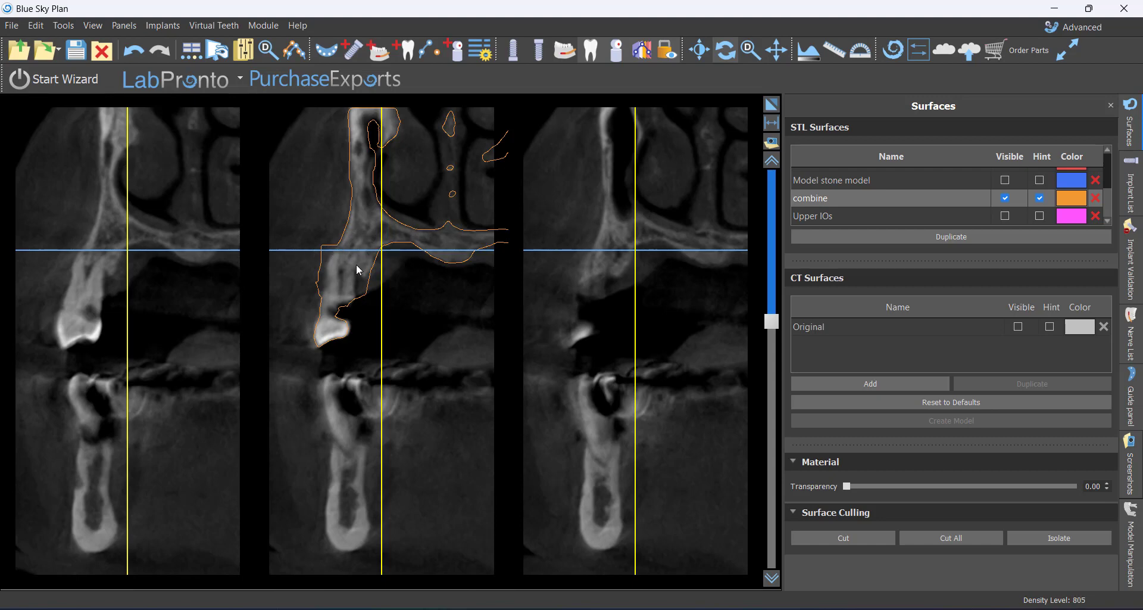
# Step: Restore the multi-view layout, display the two planned implants with their sleeves, and enlarge the 3D view of the combine surface
pyautogui.click(771, 104)
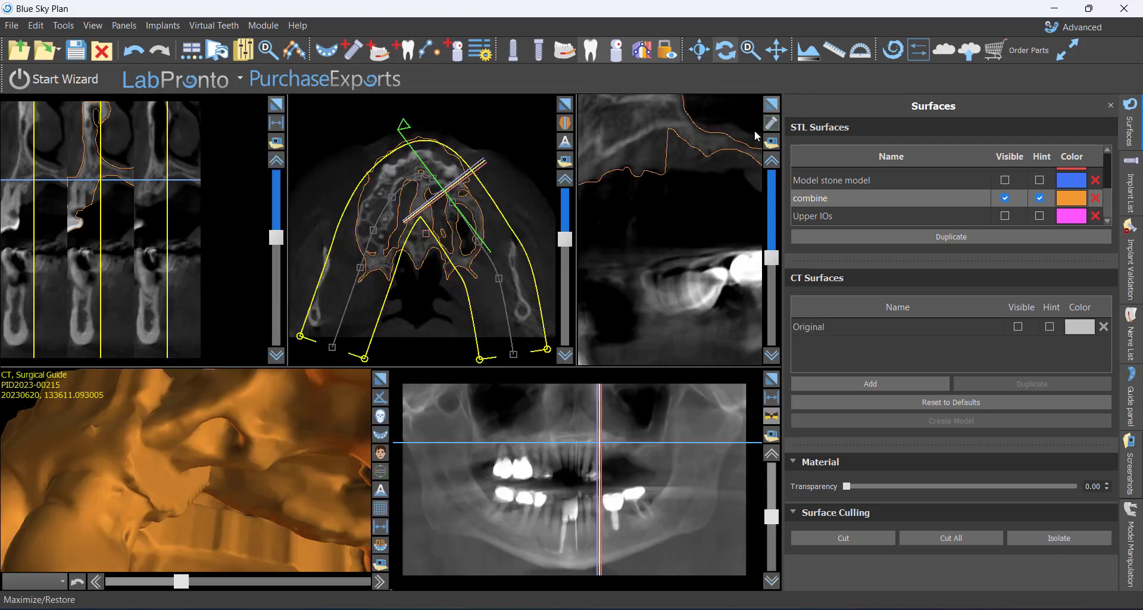
pyautogui.moveTo(285, 476); pyautogui.dragTo(178, 387)
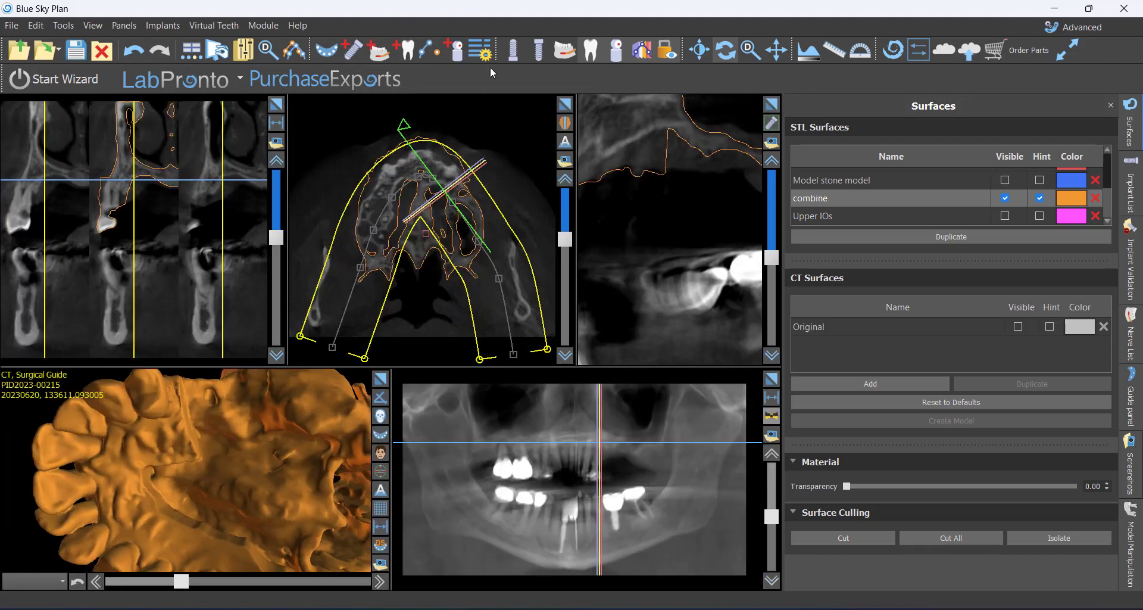
pyautogui.click(513, 50)
pyautogui.click(383, 380)
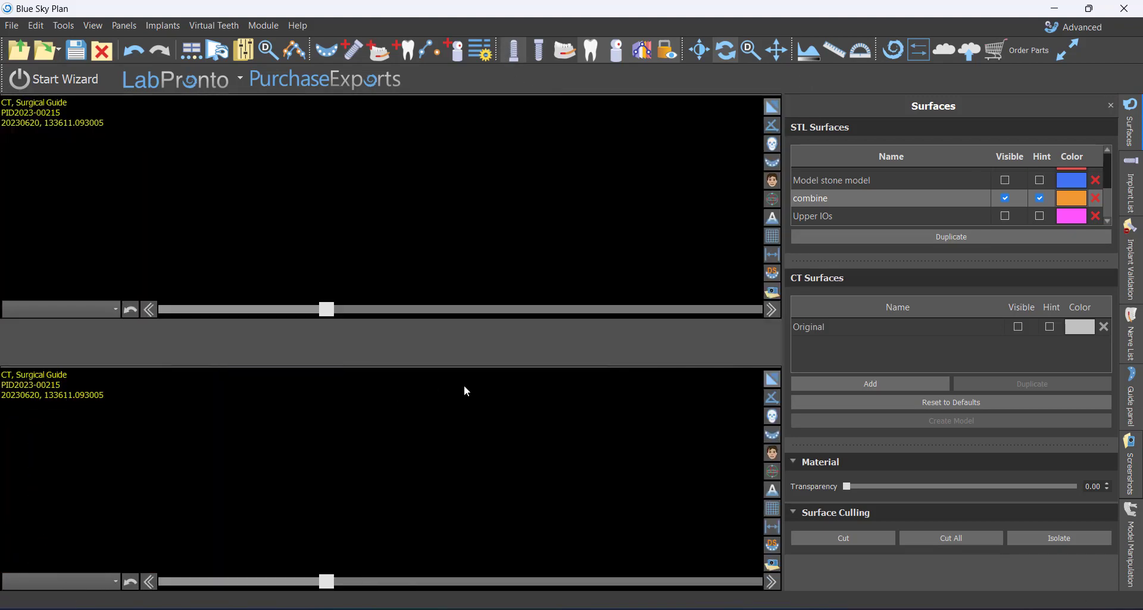
pyautogui.moveTo(469, 474); pyautogui.dragTo(660, 385)
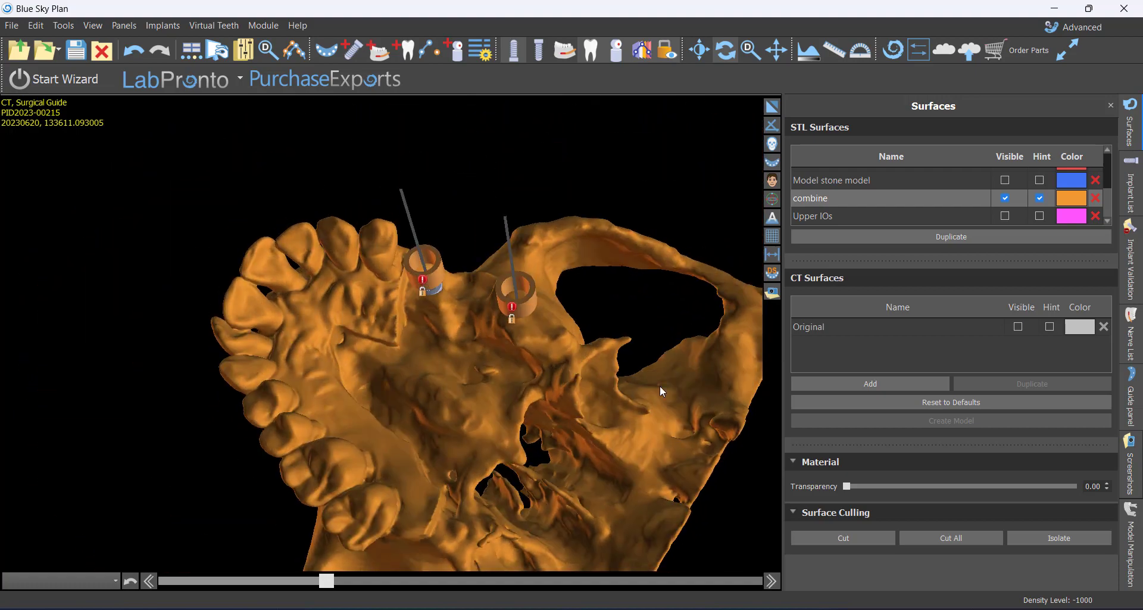
# Step: Define the maxillary surgical guide's insertion direction on the combine surface from an occlusal orientation
pyautogui.click(1128, 400)
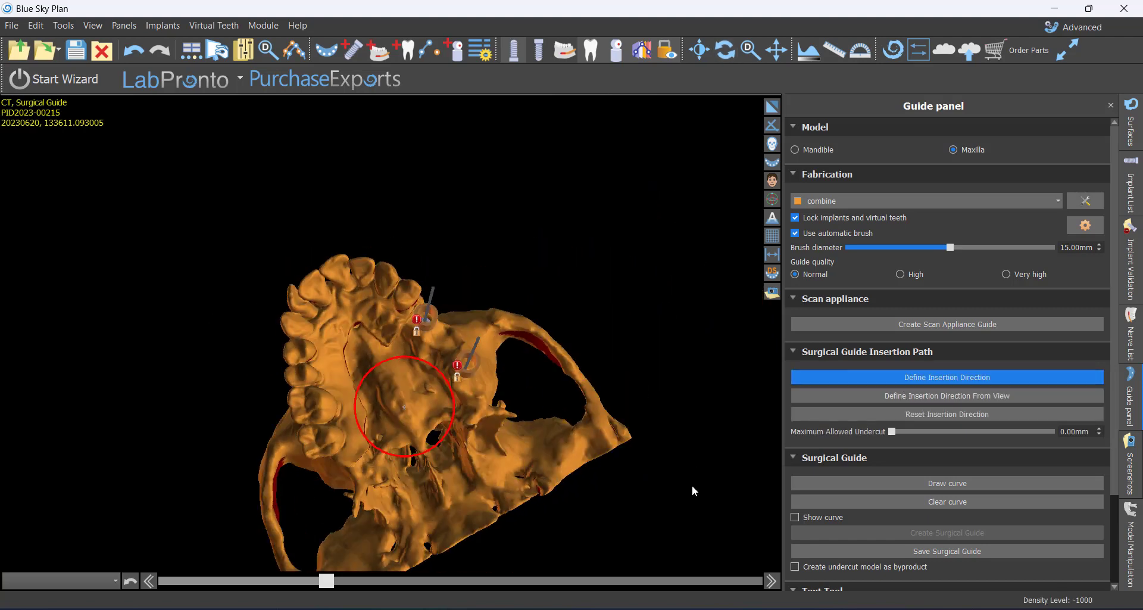
pyautogui.moveTo(469, 213); pyautogui.dragTo(449, 202)
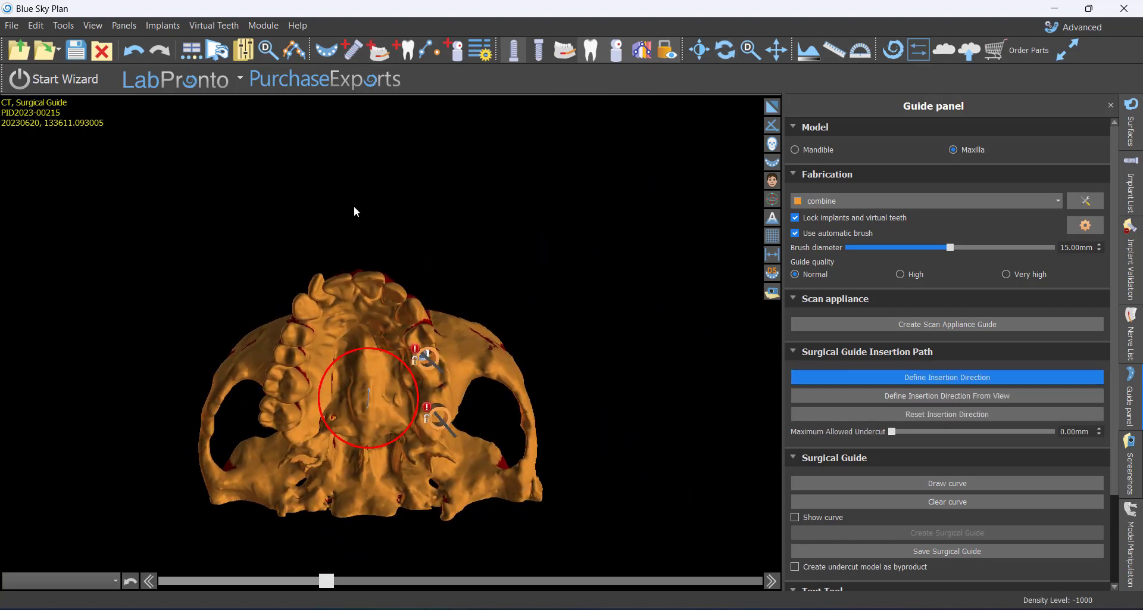
pyautogui.moveTo(354, 206); pyautogui.dragTo(355, 186)
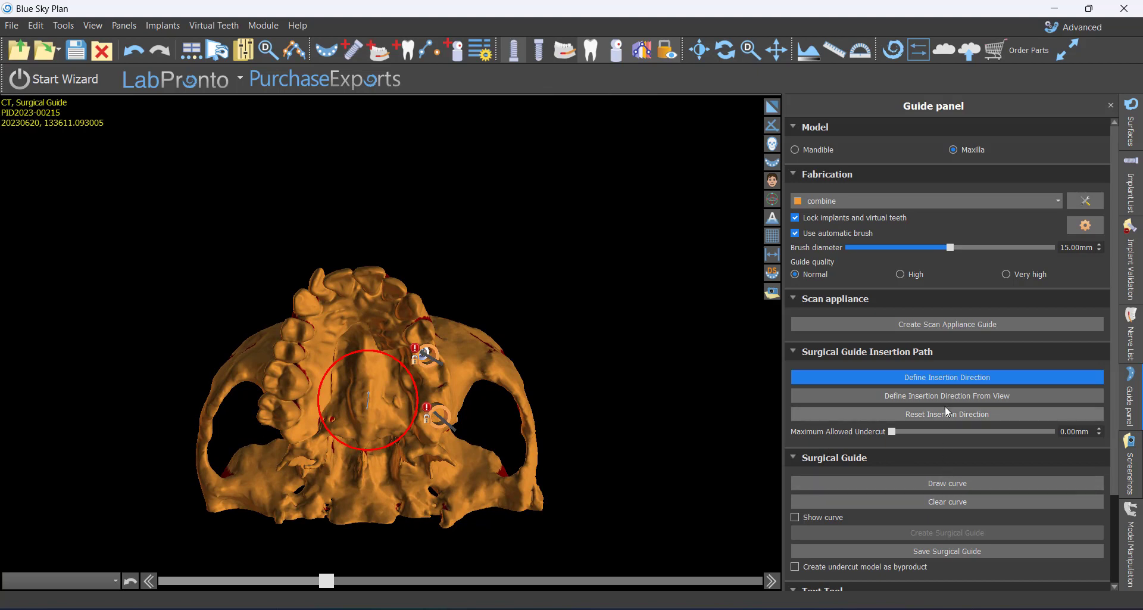
# Step: Start the surgical guide curve on the palatal side of the front implant and lead it back along the bone toward the rear implant
pyautogui.click(932, 483)
pyautogui.scroll(5, 607, 454)
pyautogui.moveTo(561, 468); pyautogui.dragTo(518, 334)
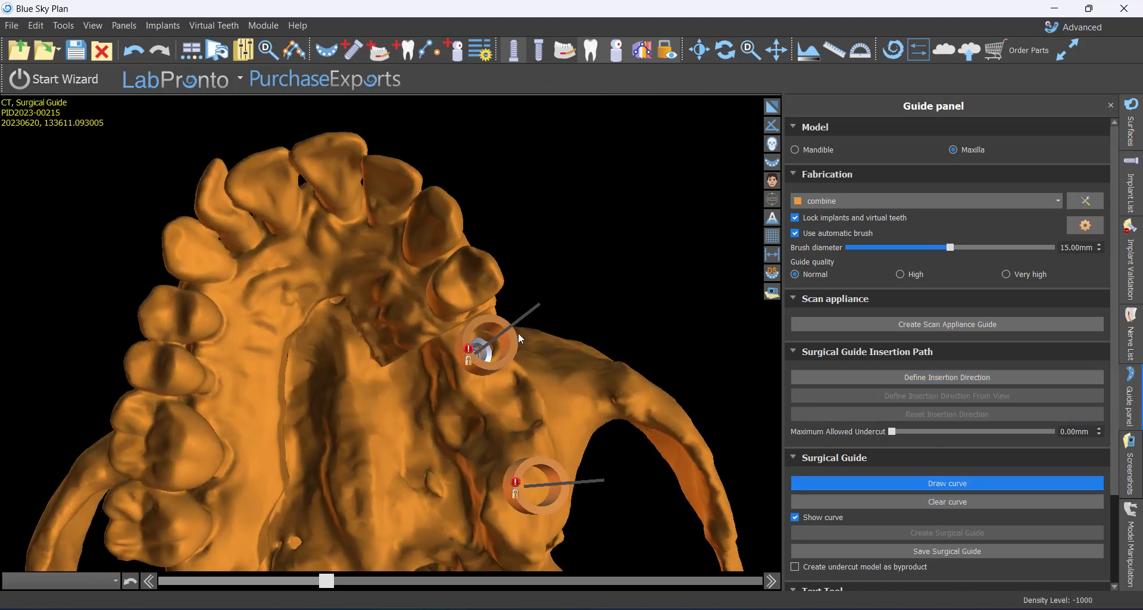
pyautogui.scroll(3, 517, 357)
pyautogui.moveTo(480, 476); pyautogui.dragTo(608, 347)
pyautogui.moveTo(476, 403); pyautogui.dragTo(376, 370, button='middle')
pyautogui.scroll(3, 369, 369)
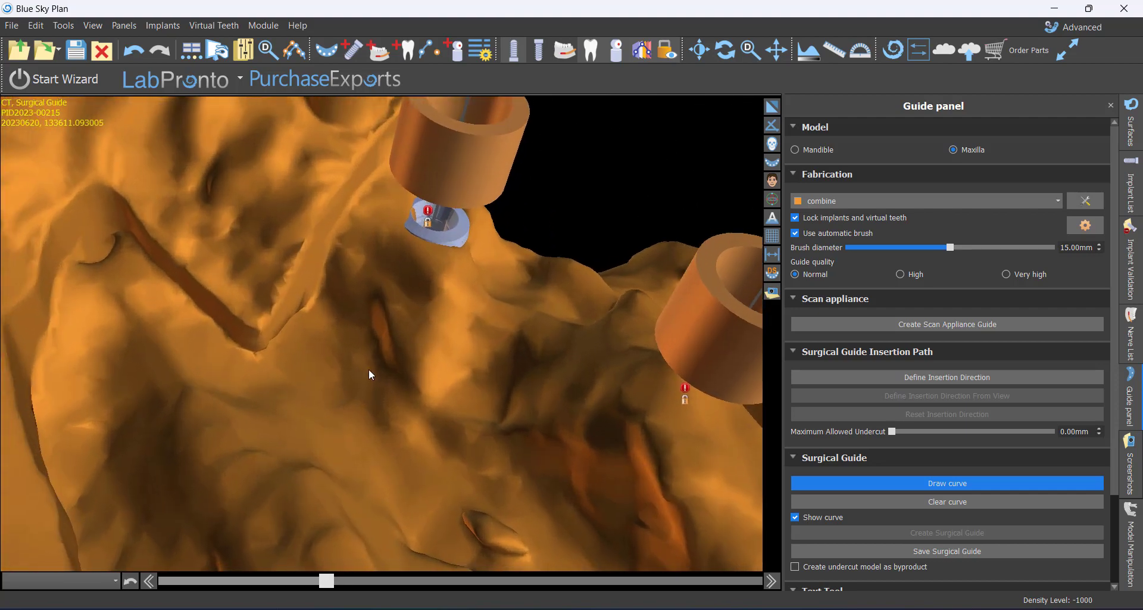
pyautogui.moveTo(488, 430); pyautogui.dragTo(459, 394)
pyautogui.moveTo(419, 436); pyautogui.dragTo(343, 504, button='middle')
pyautogui.moveTo(343, 504); pyautogui.dragTo(348, 356)
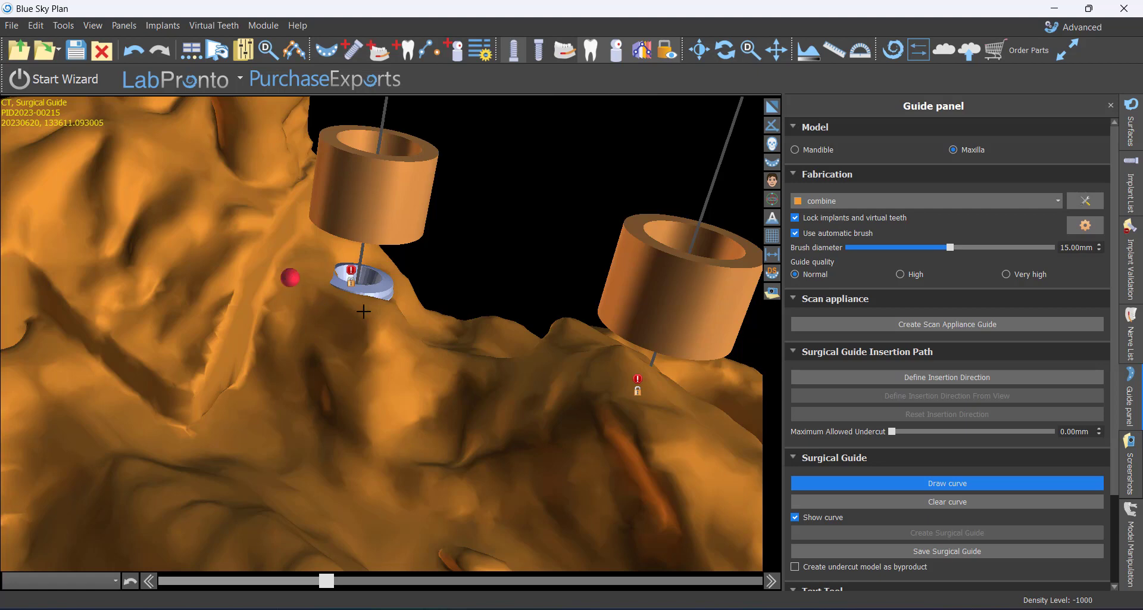
pyautogui.moveTo(429, 359); pyautogui.dragTo(383, 485)
pyautogui.click(307, 395)
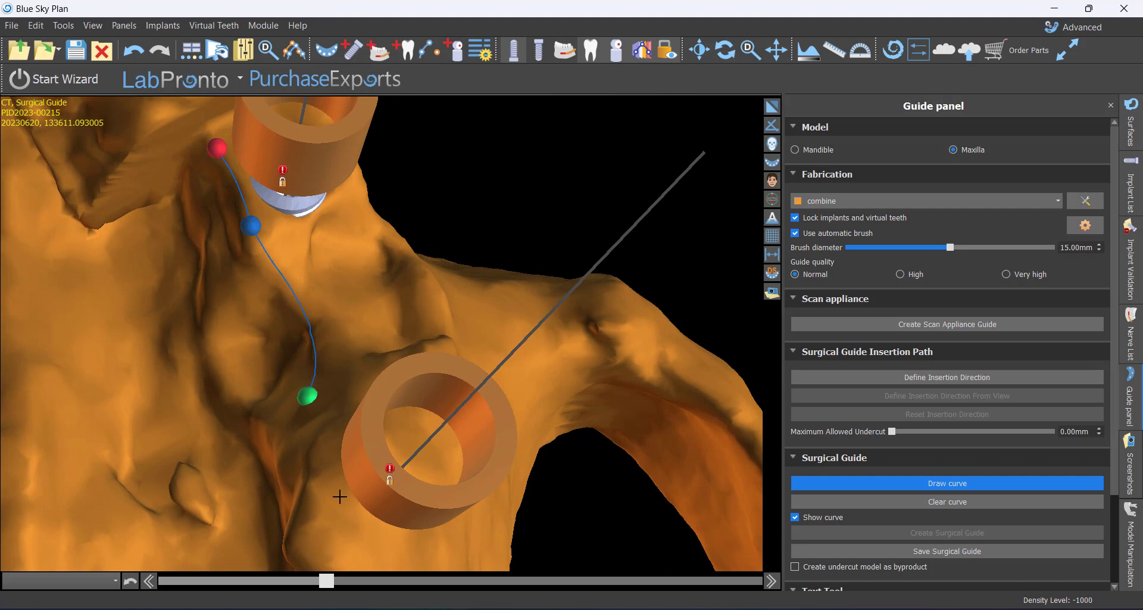
# Step: Continue the guide curve past the palatal side of the rear implant and around its back onto the buccal bone
pyautogui.click(338, 501)
pyautogui.scroll(-3, 359, 532)
pyautogui.moveTo(444, 535); pyautogui.dragTo(329, 502)
pyautogui.click(307, 481)
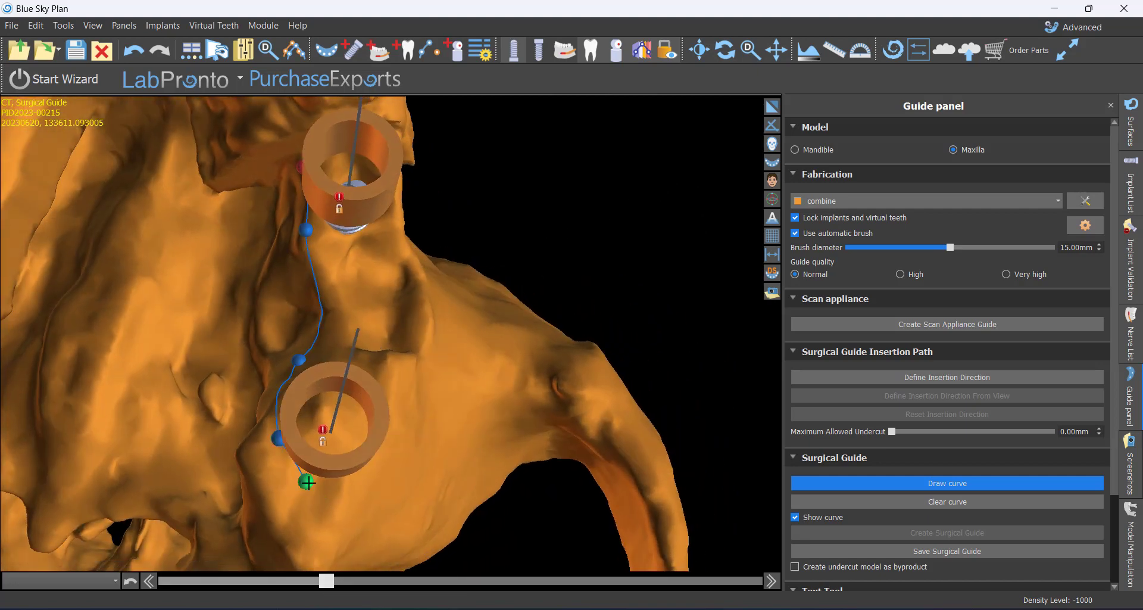
pyautogui.click(358, 480)
pyautogui.click(389, 438)
pyautogui.click(395, 372)
# Step: Bring the guide curve forward along the buccal ridge, from the rear implant past the front implant to the neighbouring tooth
pyautogui.moveTo(467, 238); pyautogui.dragTo(430, 344)
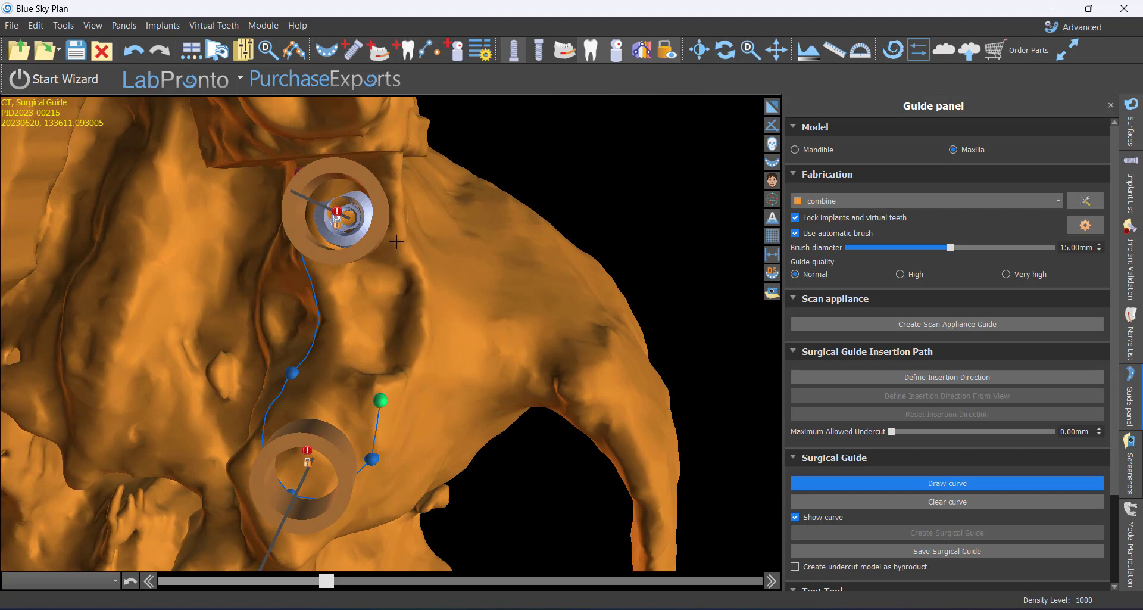
pyautogui.click(392, 304)
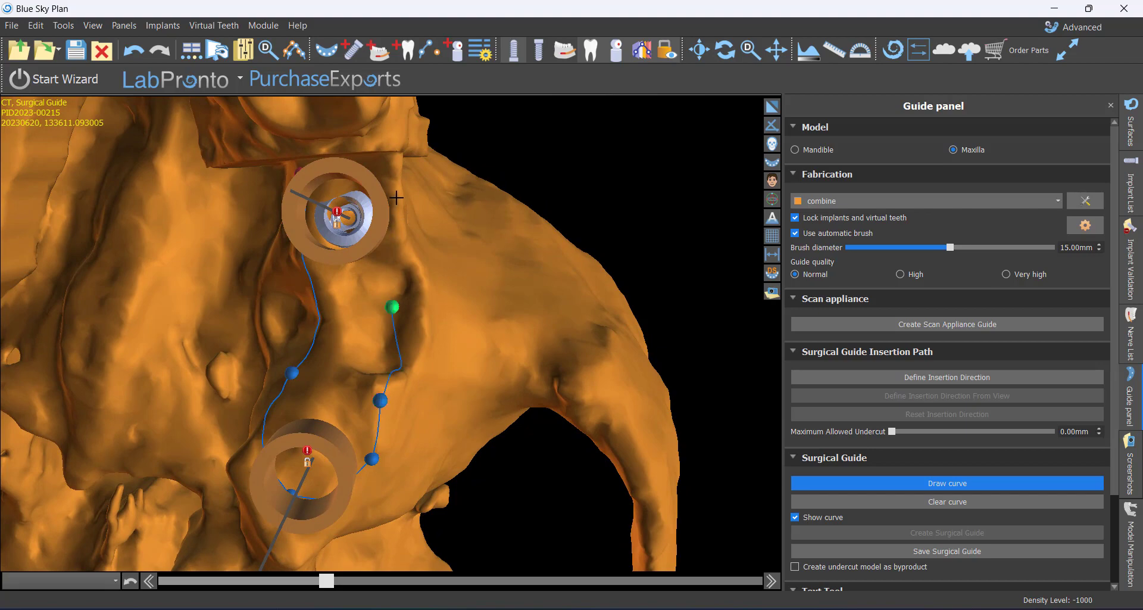
pyautogui.moveTo(444, 370); pyautogui.dragTo(402, 387)
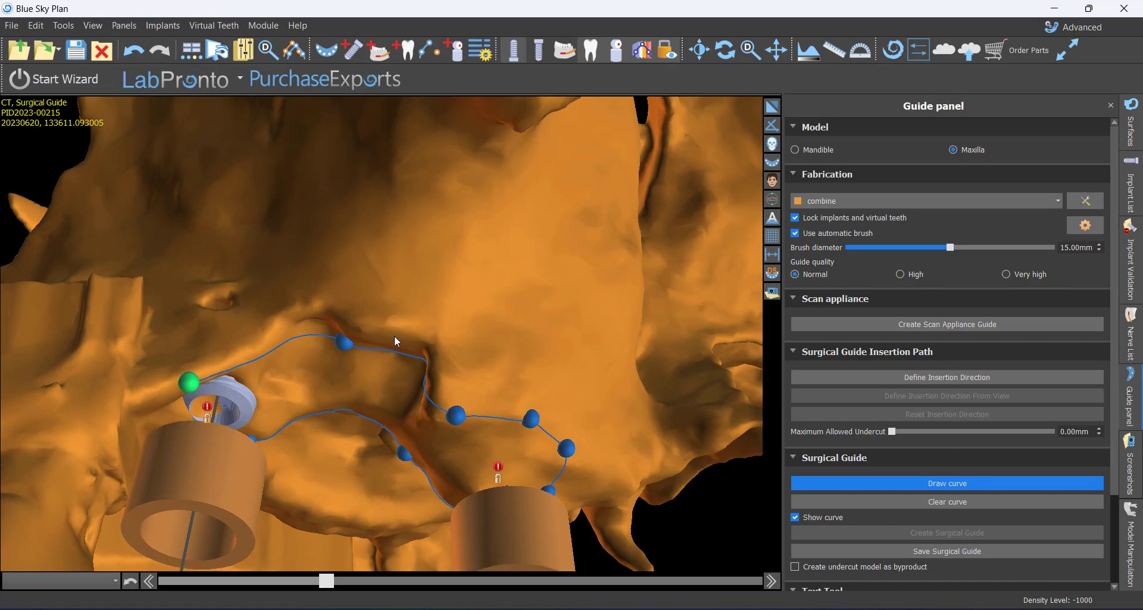
pyautogui.scroll(-3, 387, 353)
pyautogui.moveTo(394, 283); pyautogui.dragTo(398, 223)
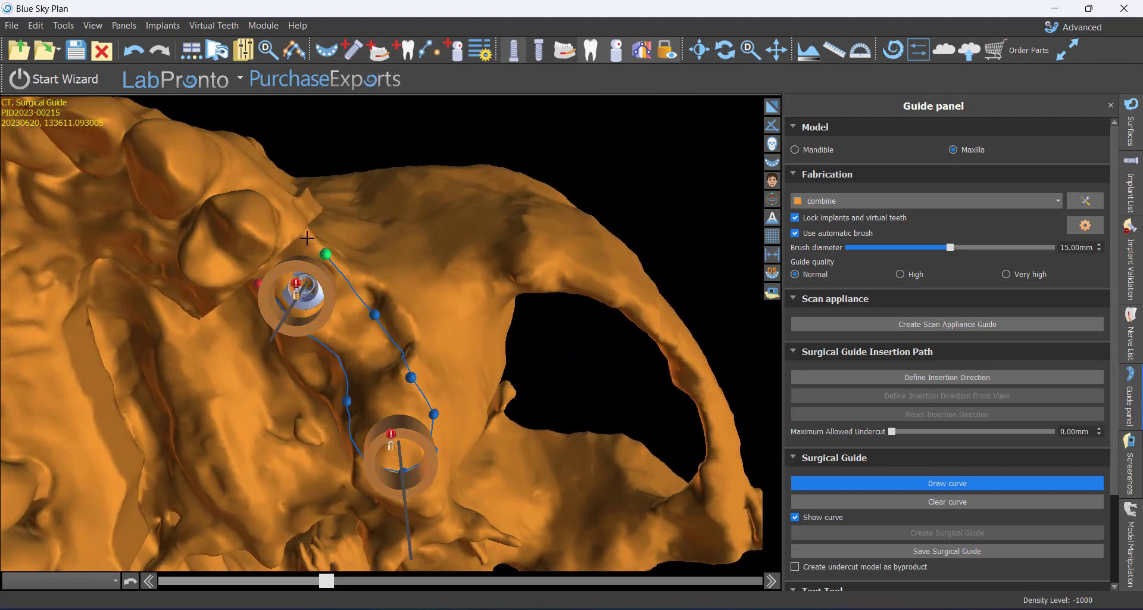
pyautogui.moveTo(290, 217); pyautogui.dragTo(251, 420)
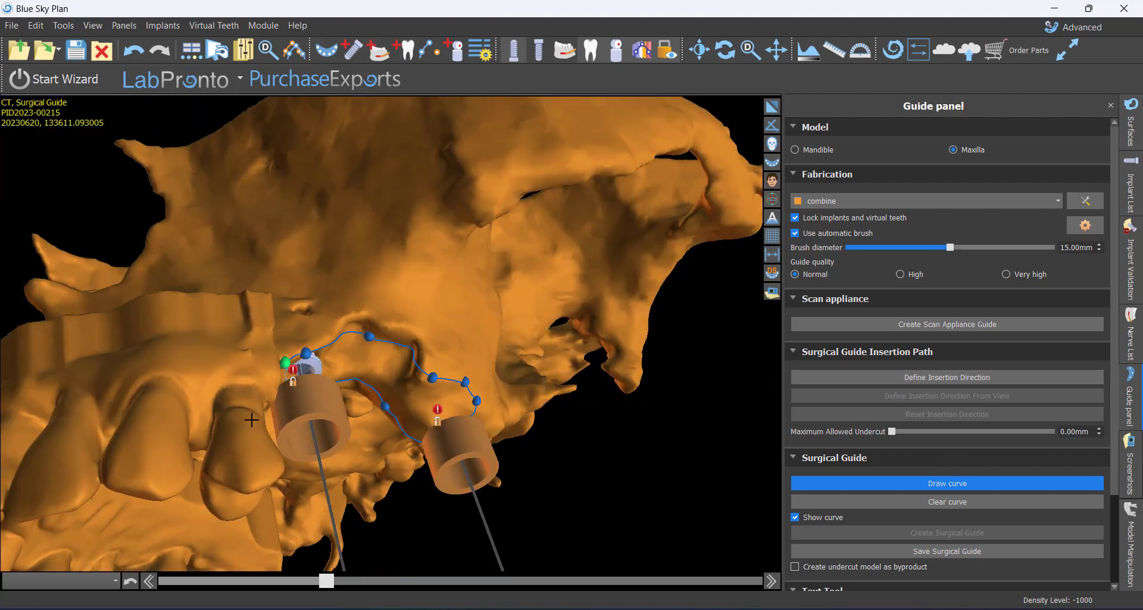
# Step: Extend the guide curve along the facial gum margin of the front teeth to the premolars on the opposite side
pyautogui.moveTo(157, 388); pyautogui.dragTo(415, 439)
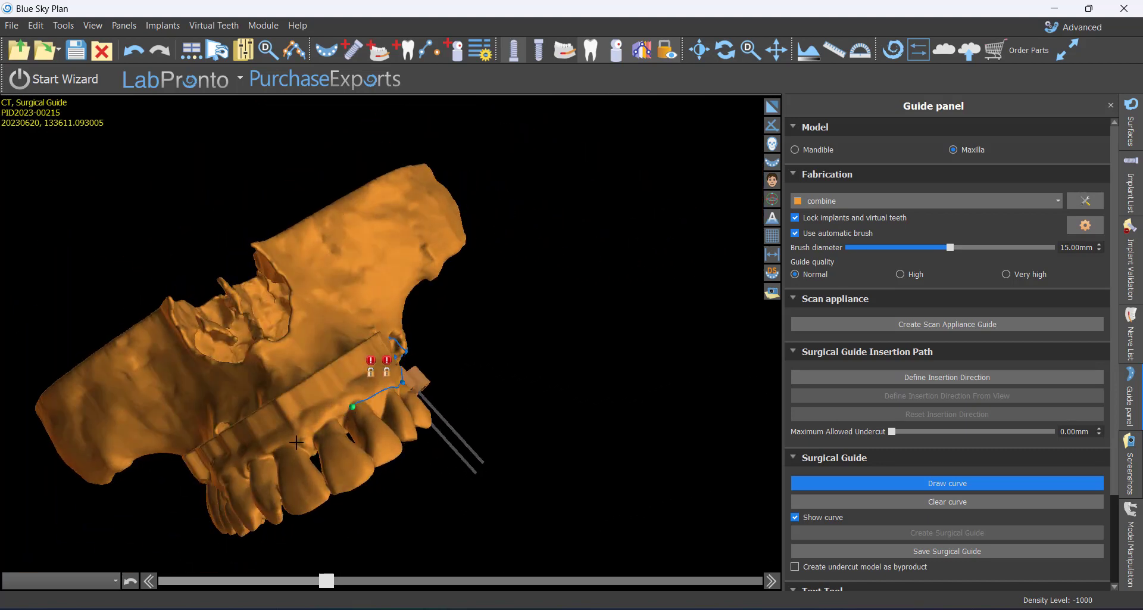
pyautogui.moveTo(237, 471); pyautogui.dragTo(448, 331)
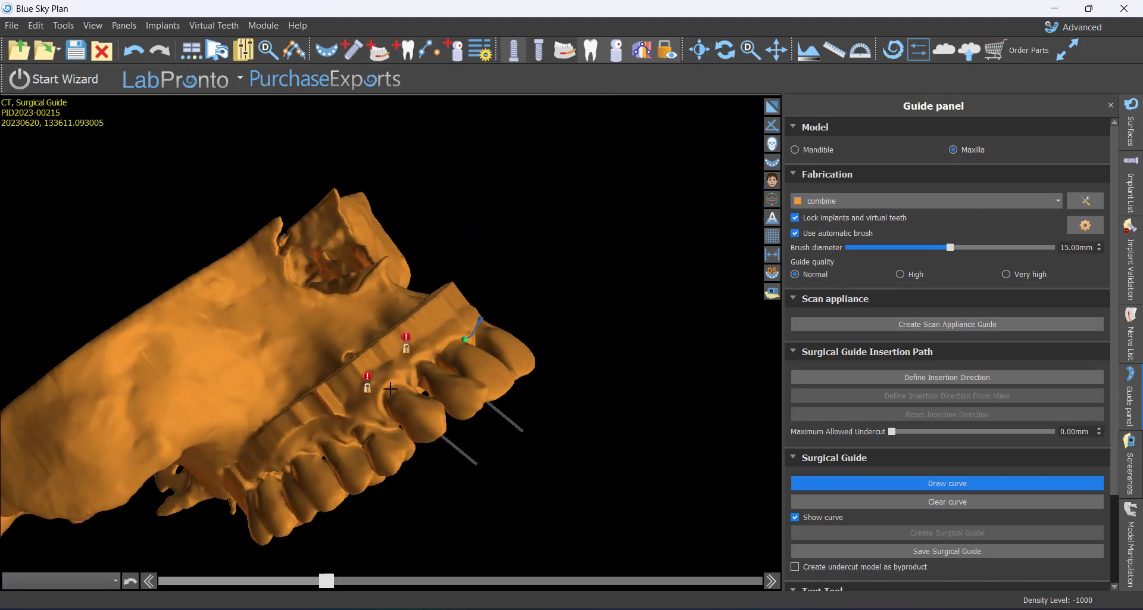
pyautogui.moveTo(413, 371); pyautogui.dragTo(327, 434)
pyautogui.scroll(4, 333, 143)
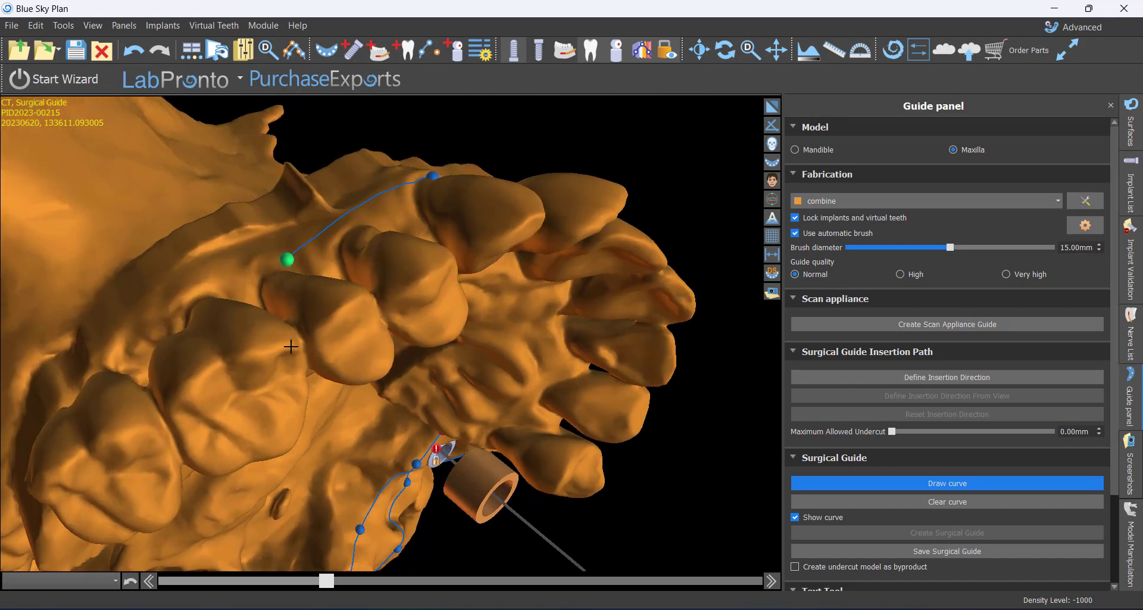
# Step: Carry the guide curve around the opposite molar, back along the palatal gum margin, and close it at its starting point
pyautogui.moveTo(291, 337); pyautogui.dragTo(155, 186)
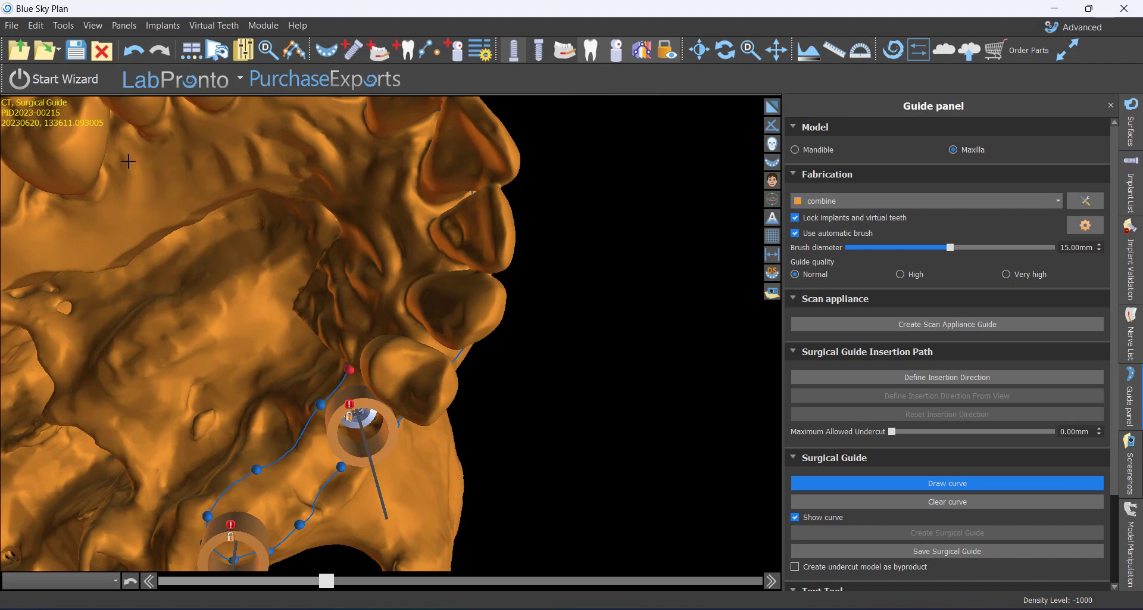
pyautogui.click(391, 184)
pyautogui.click(401, 251)
pyautogui.moveTo(384, 444); pyautogui.dragTo(508, 422, button='right')
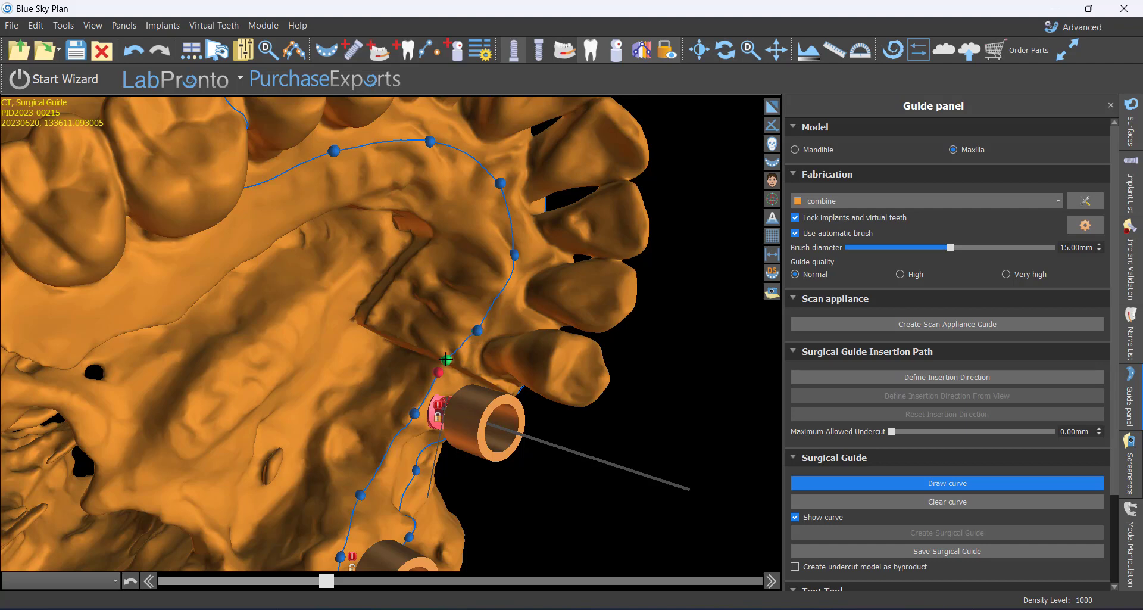
pyautogui.click(445, 362)
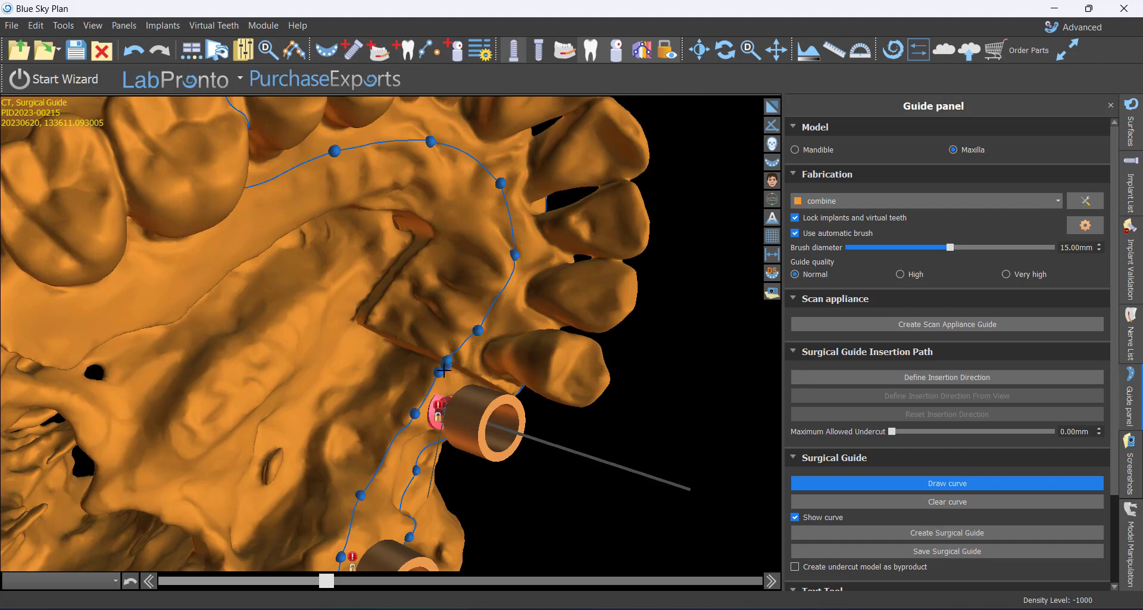
# Step: Refine the closed guide curve with extra points near its junction beside the front implant and check its course around the arch
pyautogui.scroll(5, 446, 310)
pyautogui.moveTo(497, 270); pyautogui.dragTo(554, 203, button='right')
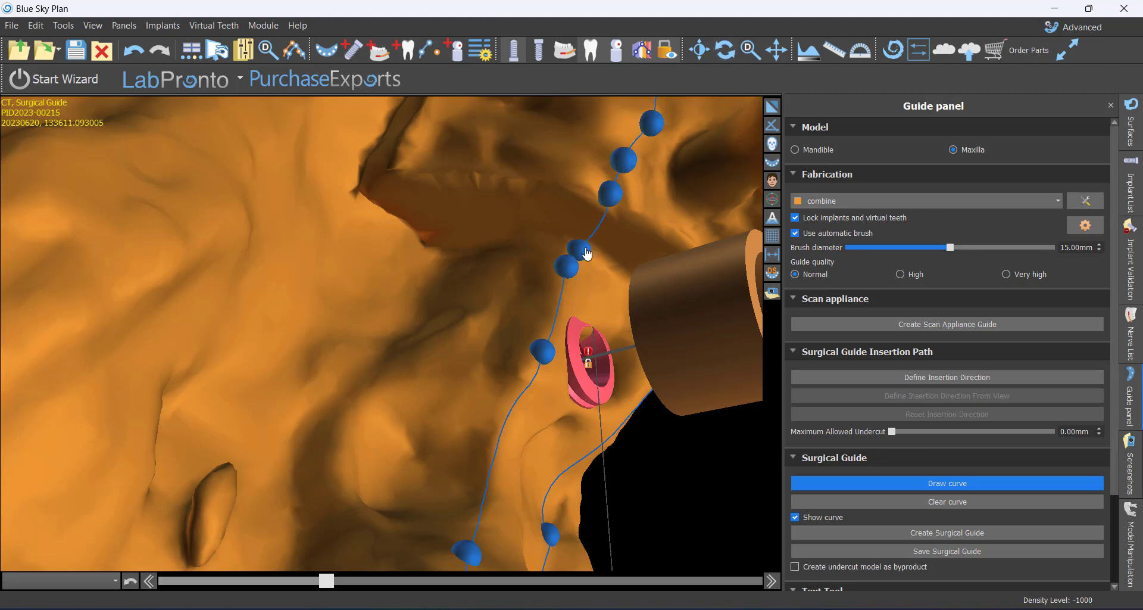
pyautogui.moveTo(595, 226); pyautogui.dragTo(133, 448, button='right')
pyautogui.scroll(-5, 132, 446)
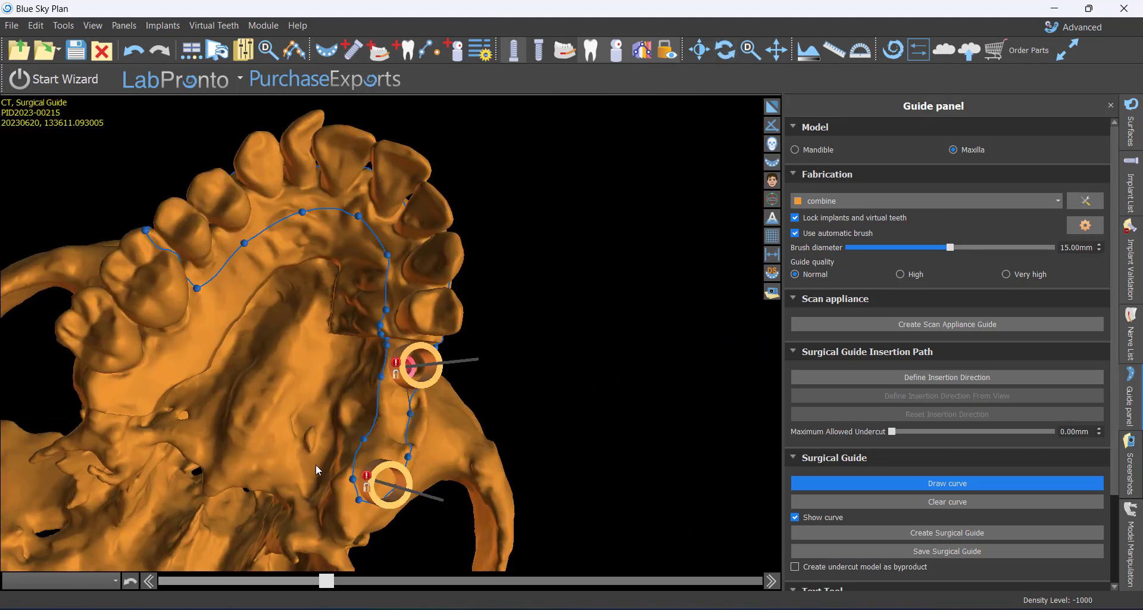
pyautogui.moveTo(316, 466); pyautogui.dragTo(392, 463, button='right')
pyautogui.scroll(3, 422, 409)
pyautogui.scroll(2, 458, 431)
pyautogui.scroll(-3, 458, 437)
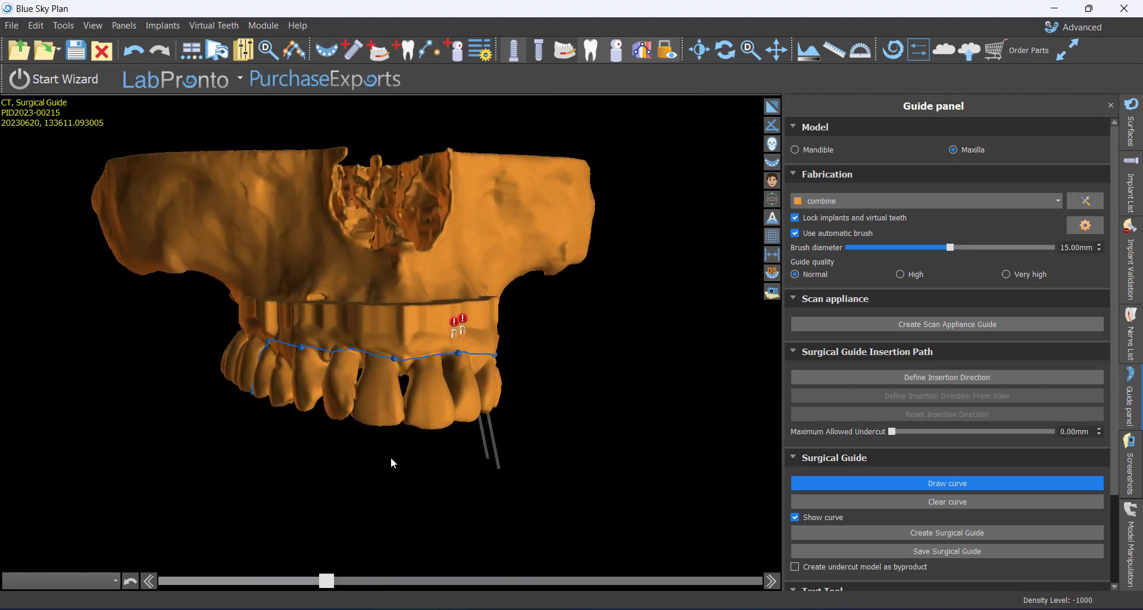
# Step: Create the surgical guide from the closed curve and examine its coverage of the teeth, bone and both implant sleeves
pyautogui.click(913, 531)
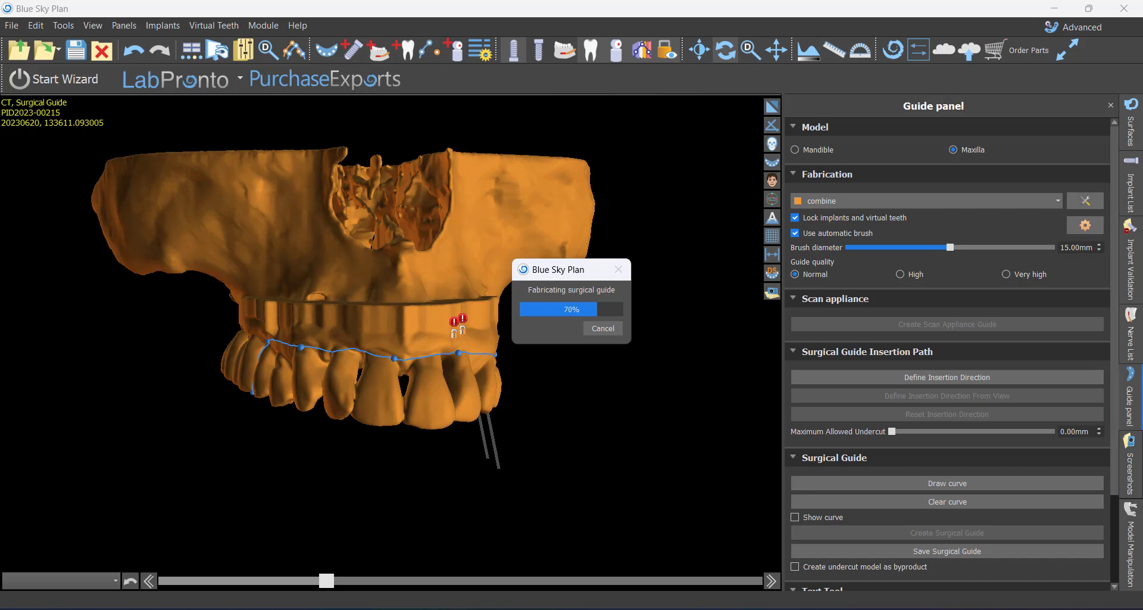
pyautogui.moveTo(633, 420); pyautogui.dragTo(387, 333)
pyautogui.scroll(4, 487, 376)
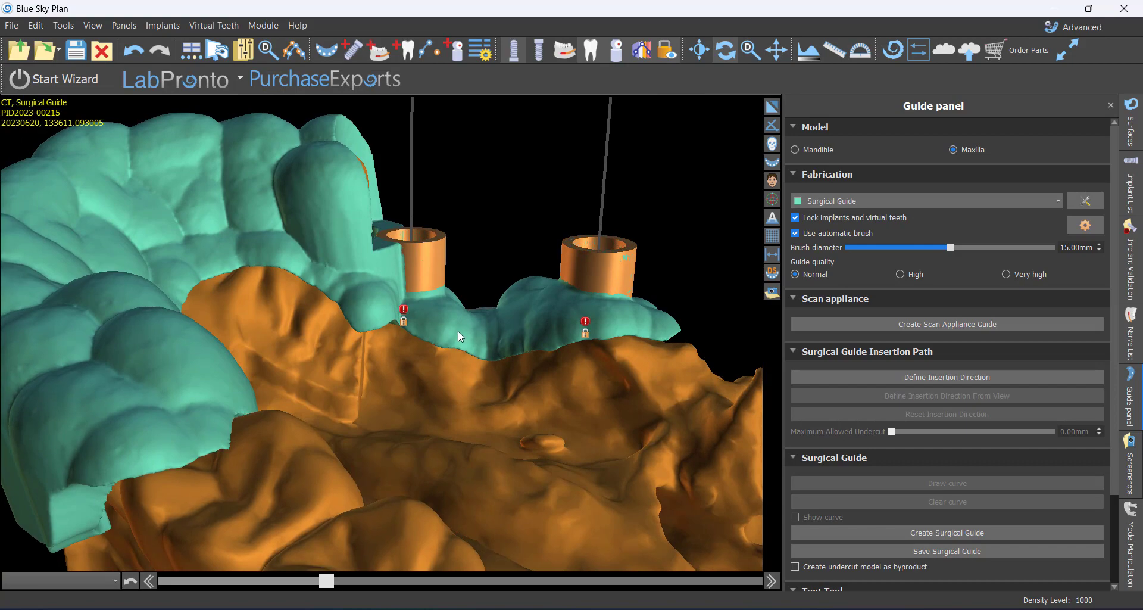
pyautogui.moveTo(459, 336); pyautogui.dragTo(389, 417)
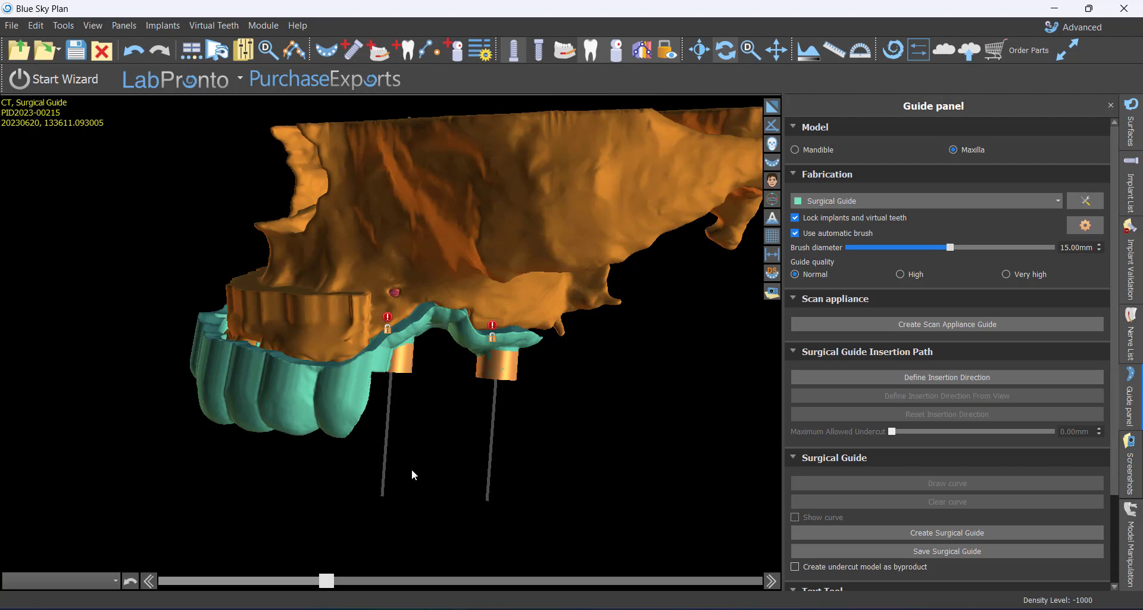
pyautogui.moveTo(412, 469); pyautogui.dragTo(426, 338)
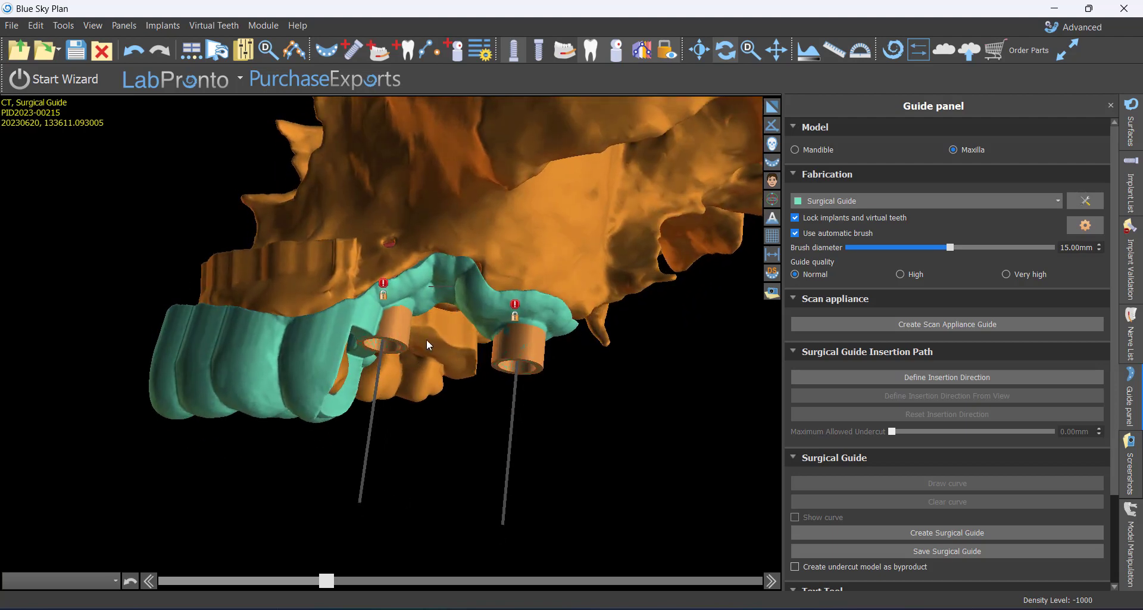
pyautogui.moveTo(453, 407); pyautogui.dragTo(392, 355)
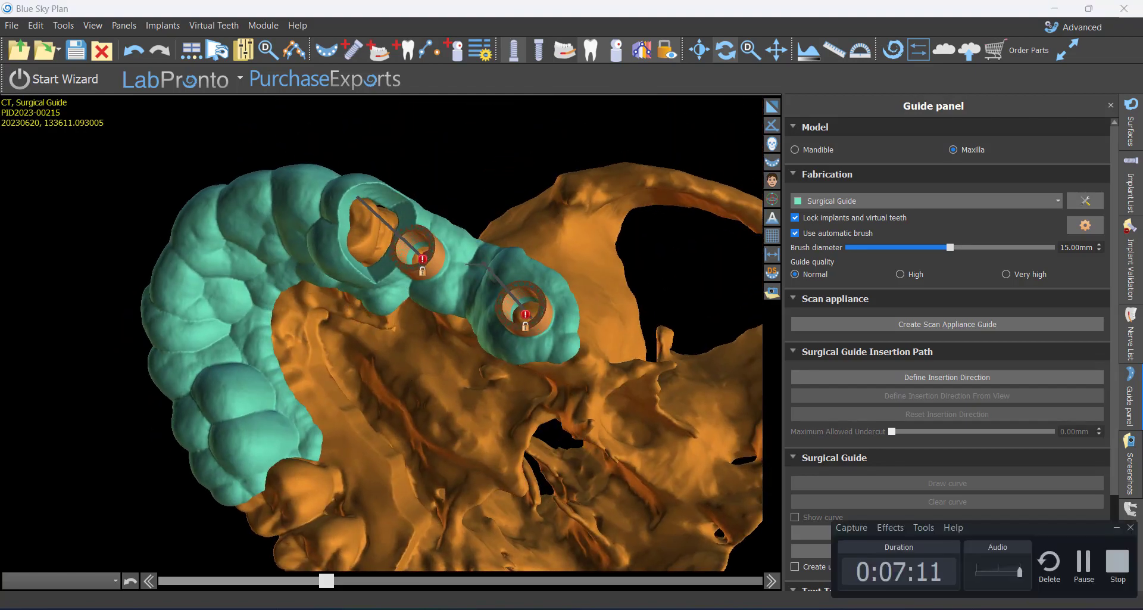